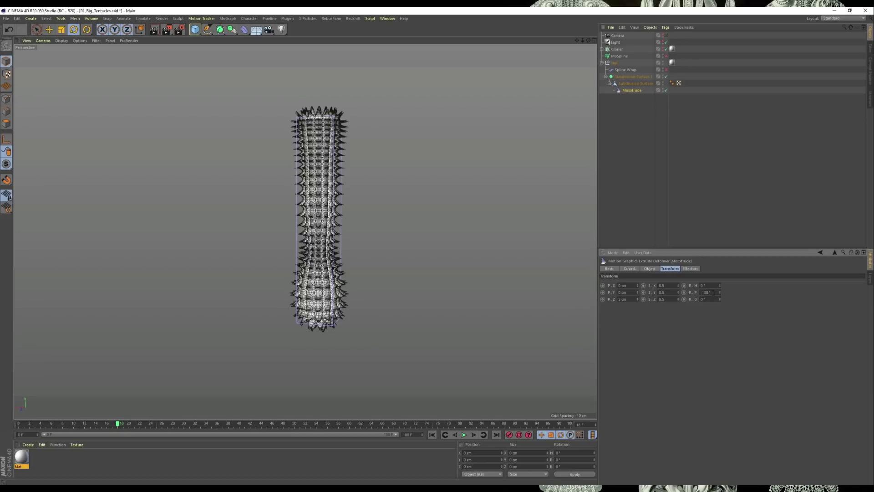
Adjust the MoExtrude deformer's pitch rotation (R.P) to change how the tentacle's spikes curve, and clear the selection
drag(720, 292, 727, 275)
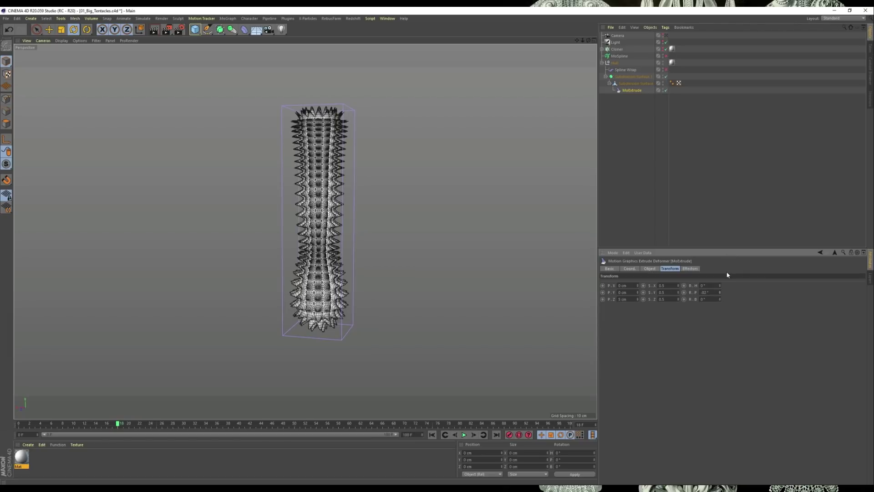
click(639, 132)
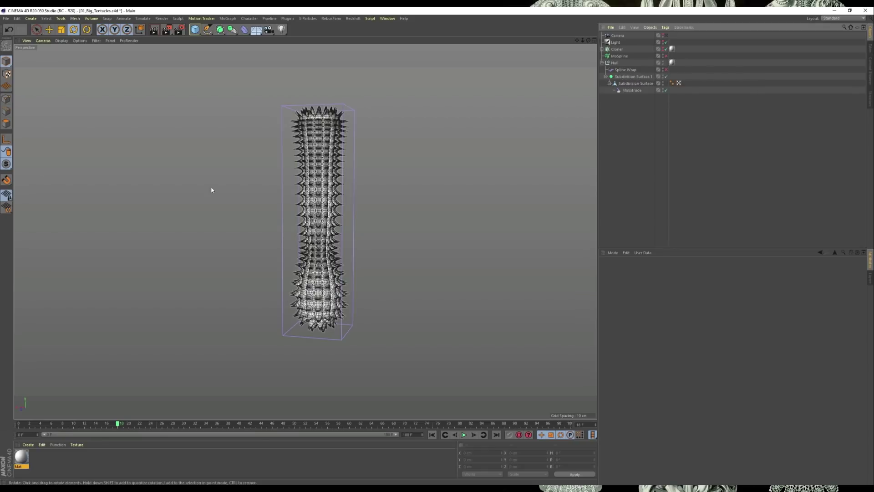
Hide the Null's tentacle mesh, enable the MoSpline, and examine its motion across the timeline along with its Simple properties
click(663, 63)
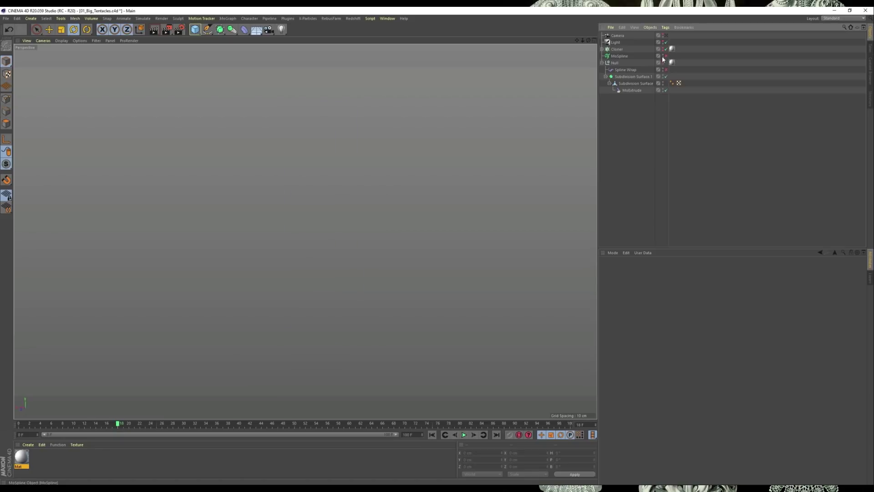
click(666, 56)
click(621, 56)
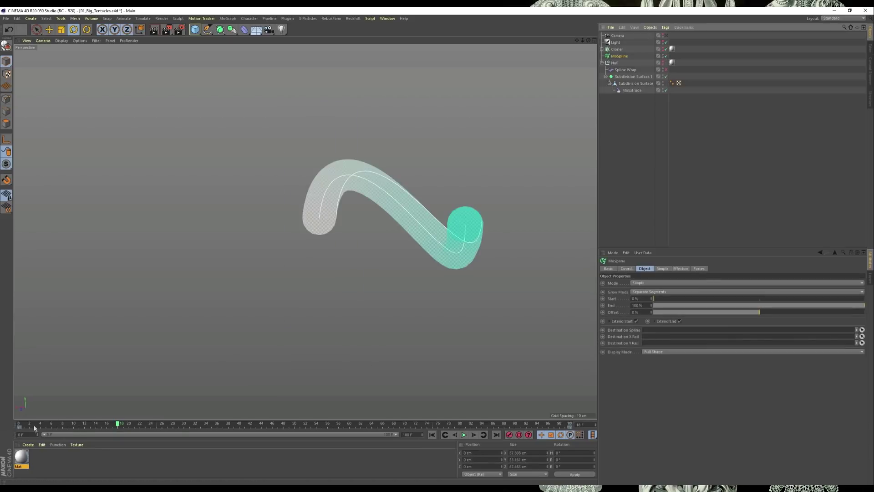
drag(34, 427, 500, 410)
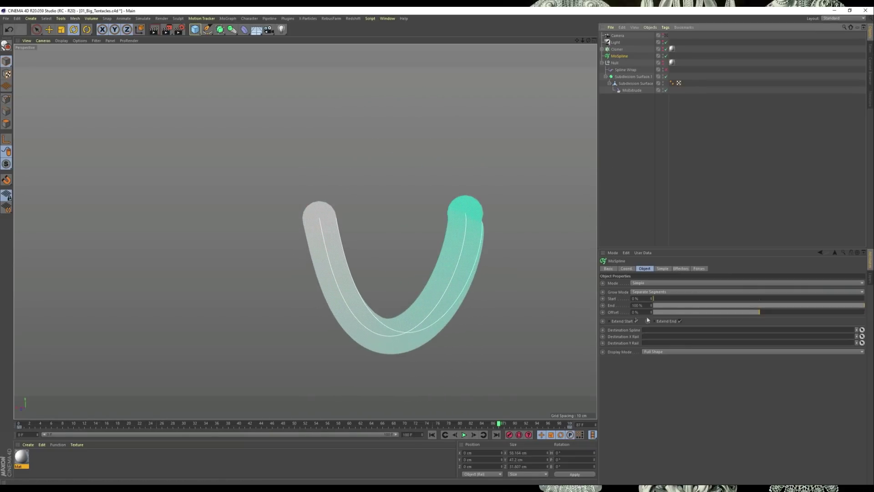
click(664, 270)
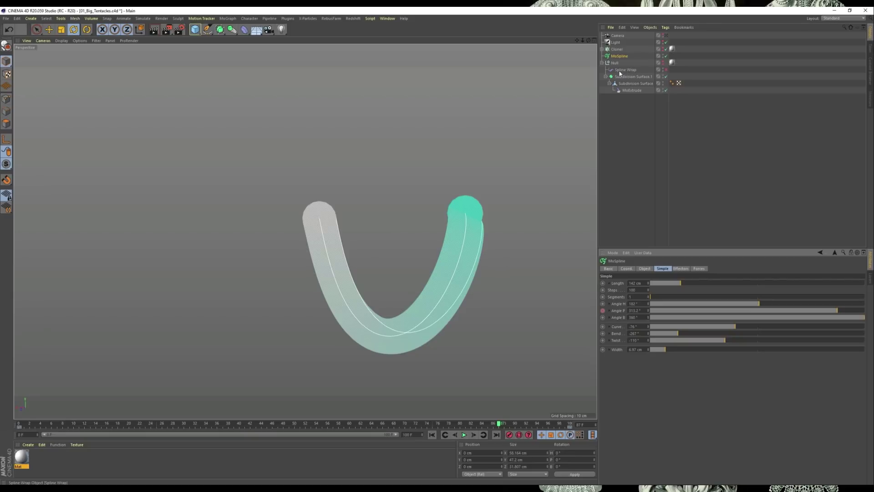
Show the Null's tentacle again, enable its Spline Wrap deformer, and scrub to frame 100 to check the wrapped motion
click(664, 70)
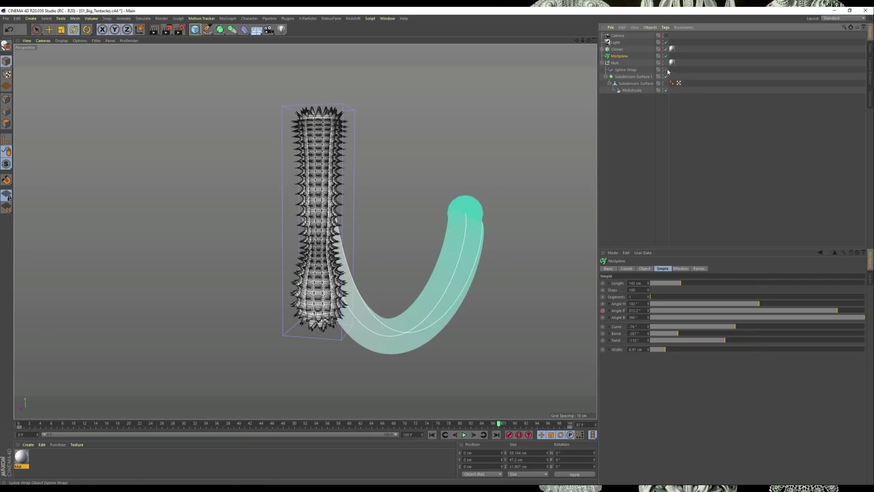
click(666, 69)
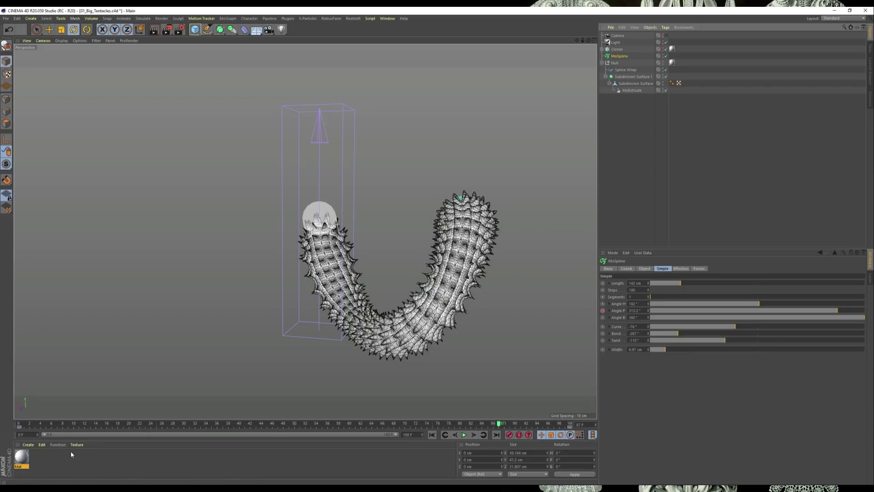
drag(19, 424, 570, 425)
click(644, 109)
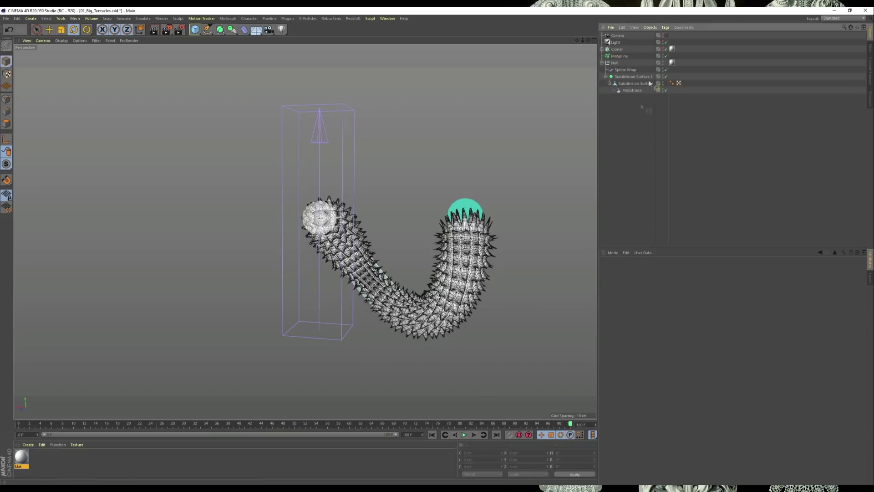
Look through the scene camera, hide the single tentacle, and show the Cloner's tentacle array while scrubbing the animation
click(667, 36)
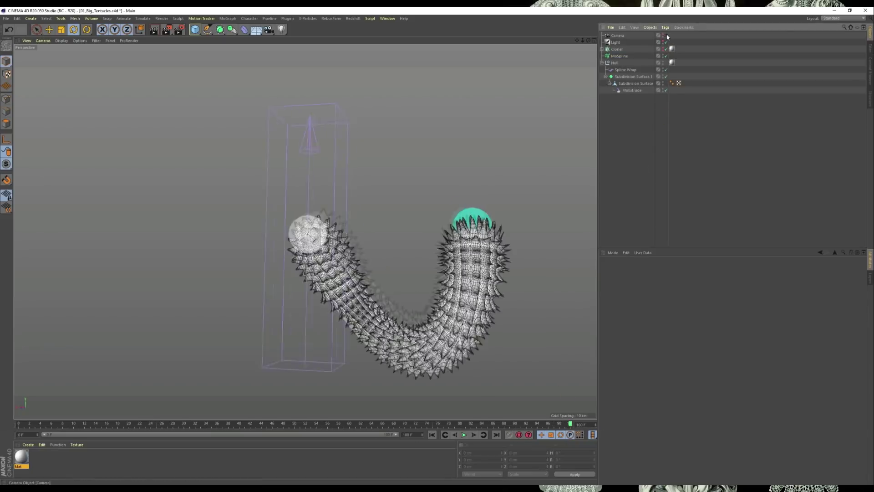
click(663, 61)
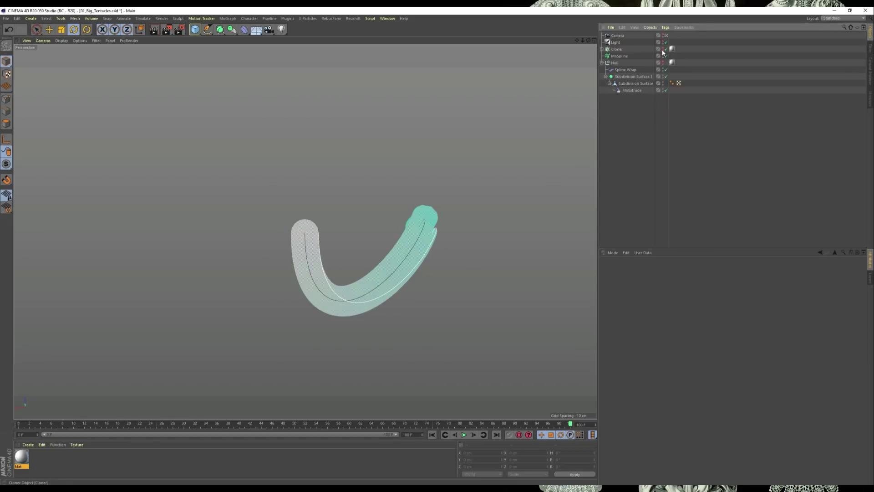
click(663, 51)
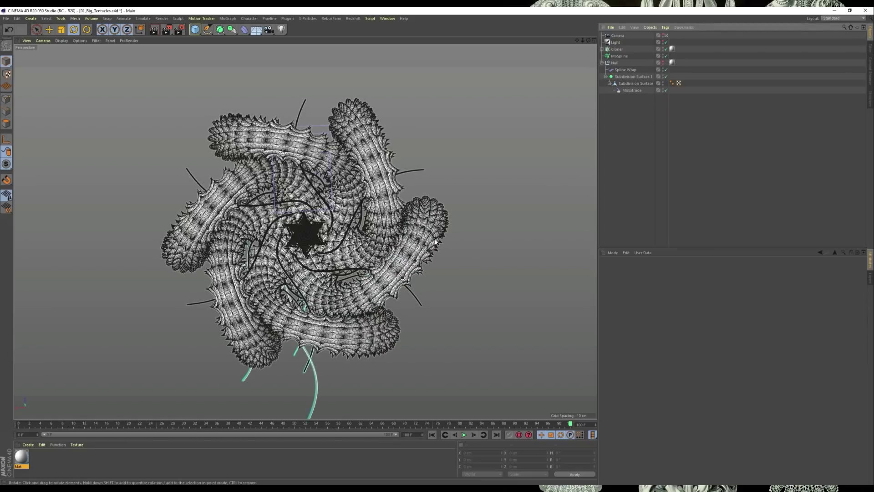
drag(22, 425, 273, 428)
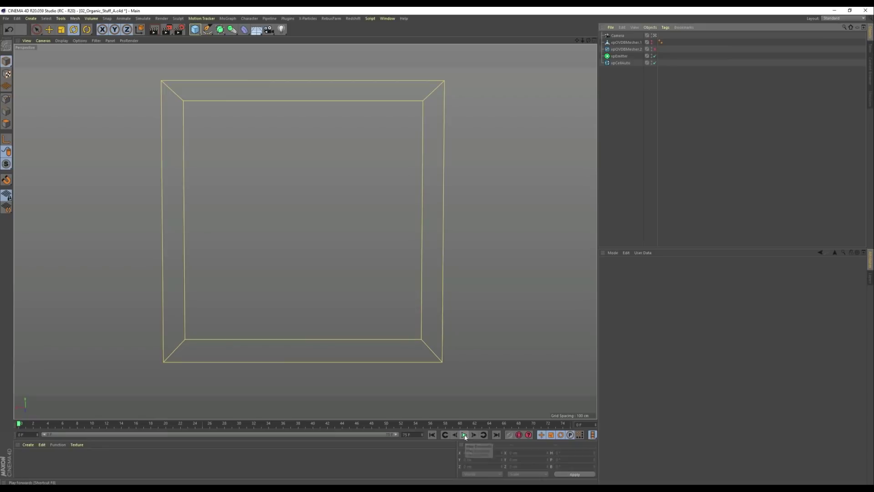
Play the particle growth simulation and examine the xpCellAuto object's general settings
click(465, 435)
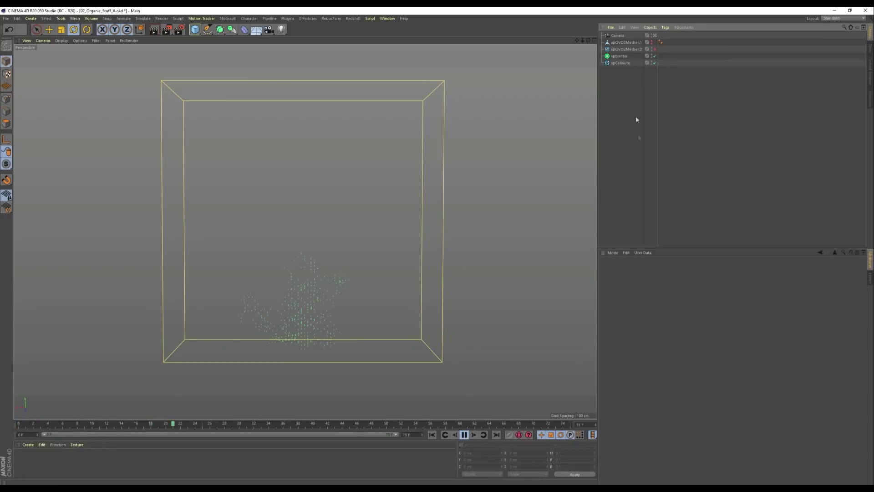
click(622, 63)
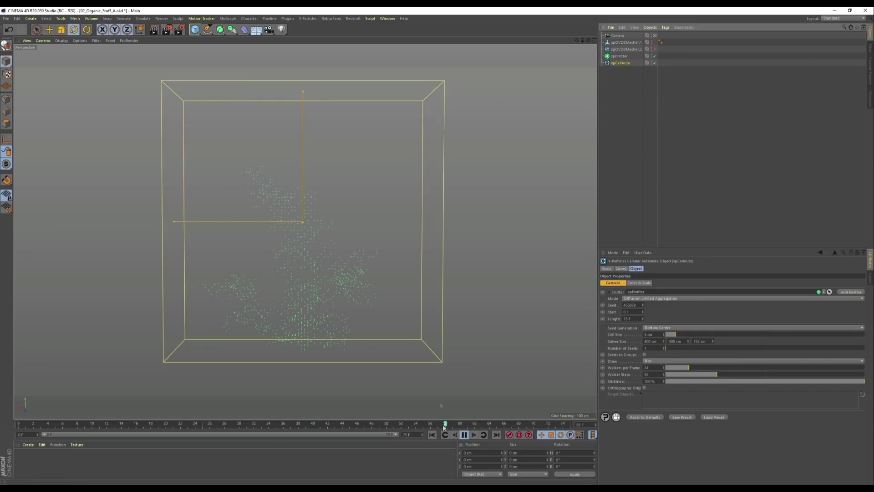
click(465, 435)
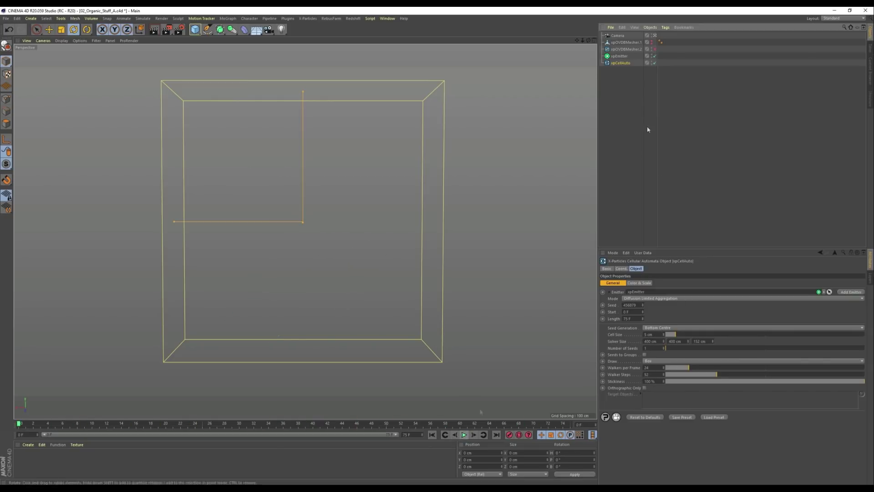
Inspect the growth as a mesh by enabling xpOVDBMesher.2 and playing to frame 37, and turn the mesher off again
click(627, 48)
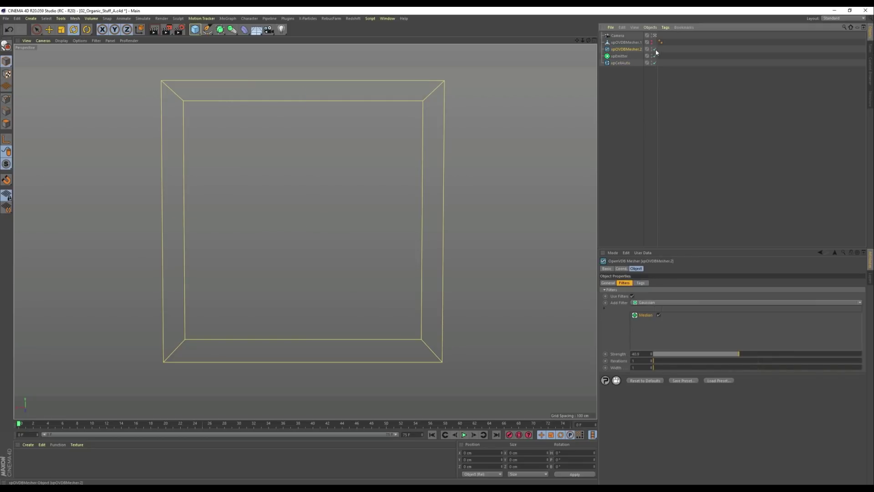
click(607, 283)
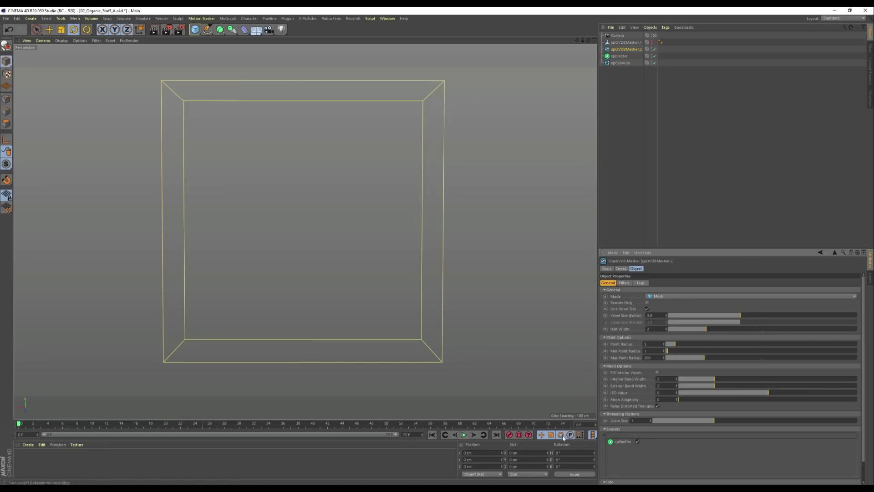
click(465, 435)
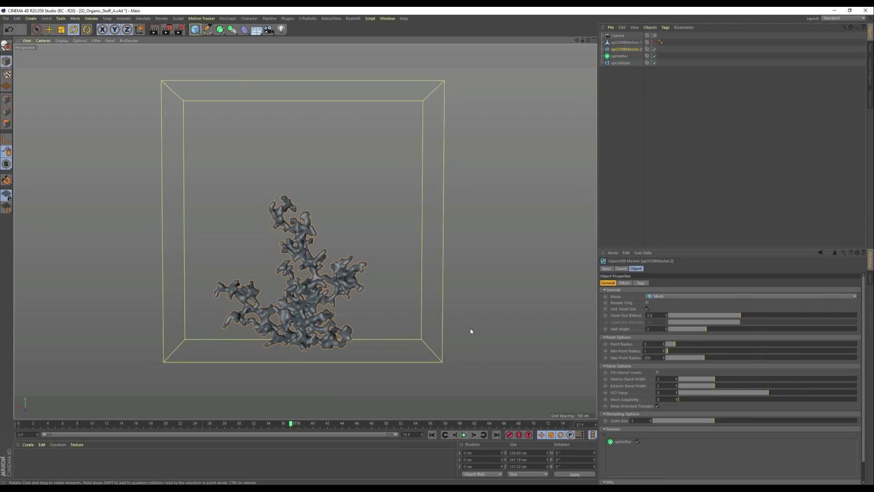
mouse_move(471, 331)
alt+mouse_down()
mouse_move(390, 332)
mouse_move(484, 332)
mouse_move(458, 326)
alt+mouse_up()
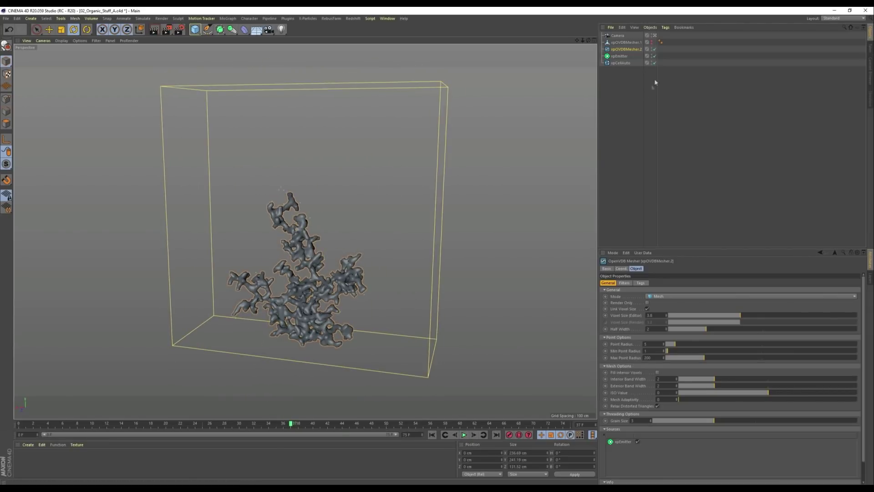
click(654, 50)
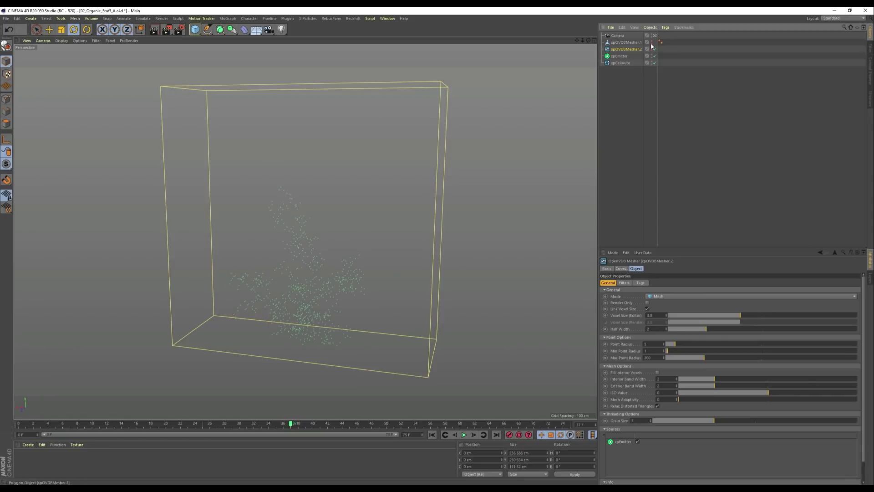
mouse_move(504, 230)
alt+mouse_down()
mouse_move(502, 221)
mouse_move(439, 238)
mouse_move(493, 240)
alt+mouse_up()
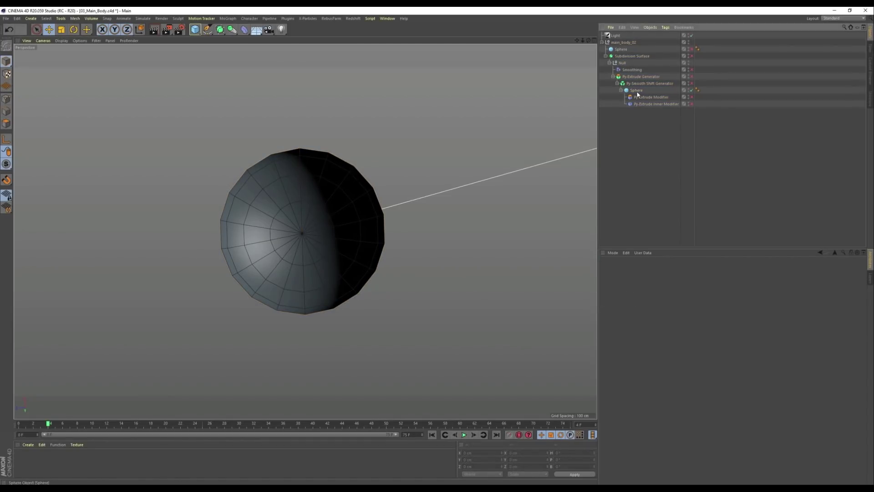
Enable the Py-Extrude Modifier and Py-Extrude Inner Modifier on the innermost sphere, checking the sphere's properties and the extrude options
click(628, 91)
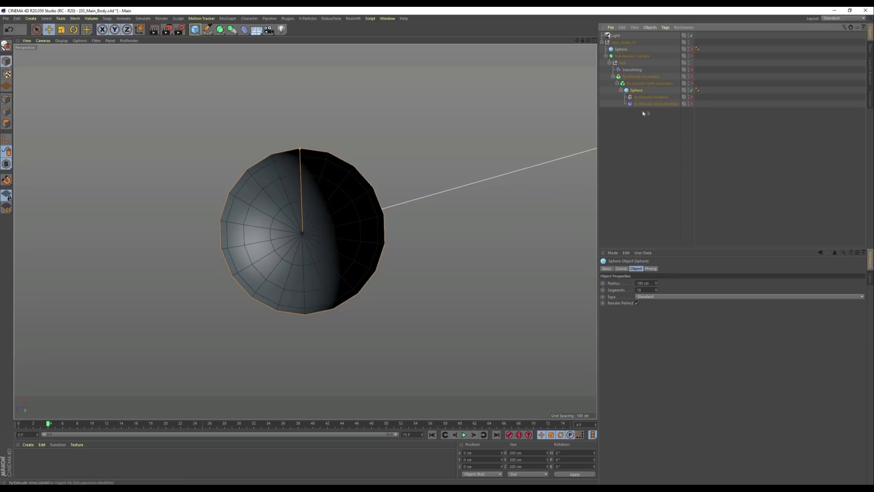
click(692, 97)
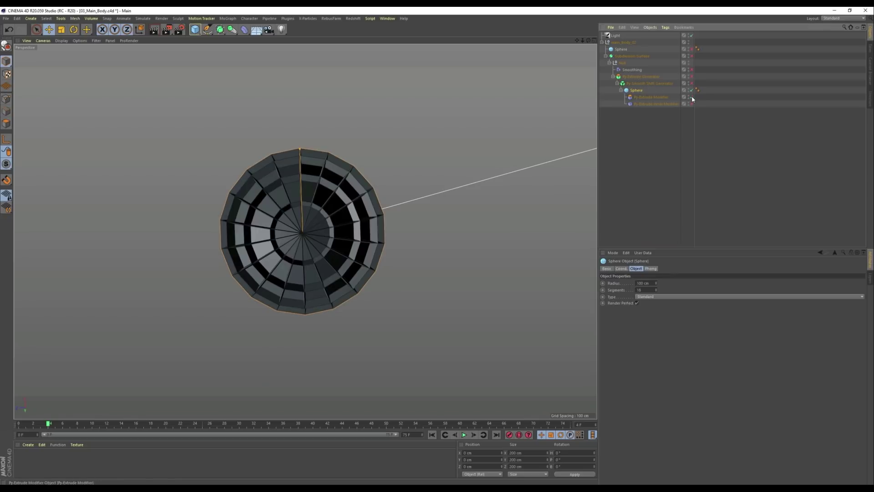
click(665, 98)
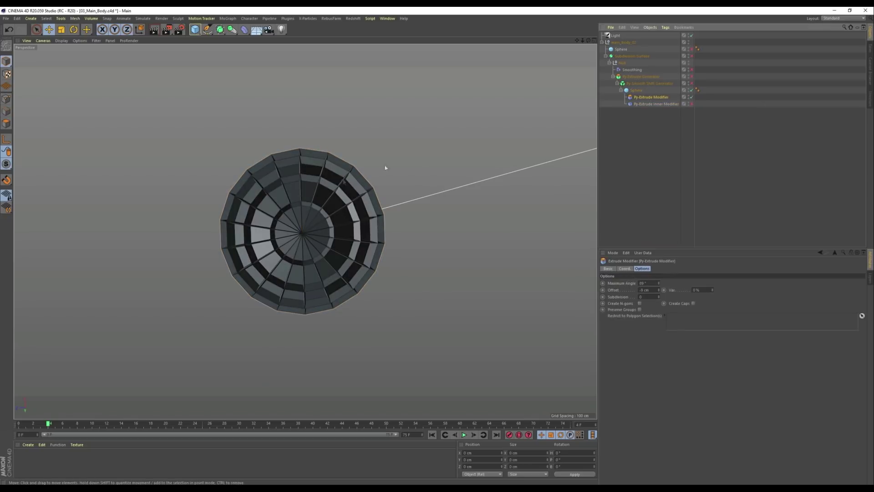
click(692, 104)
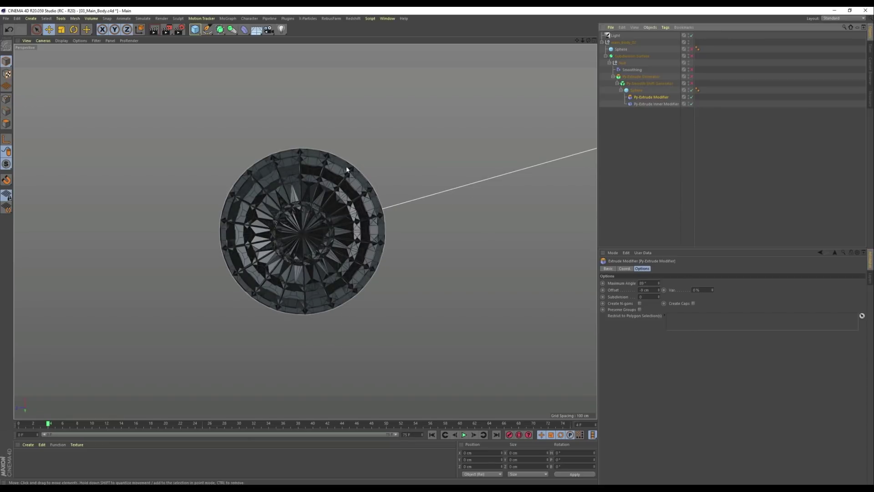
Enable the Py-Smooth Shift Generator and the Py-Extrude Generator on the main body, and inspect the resulting shape
click(692, 84)
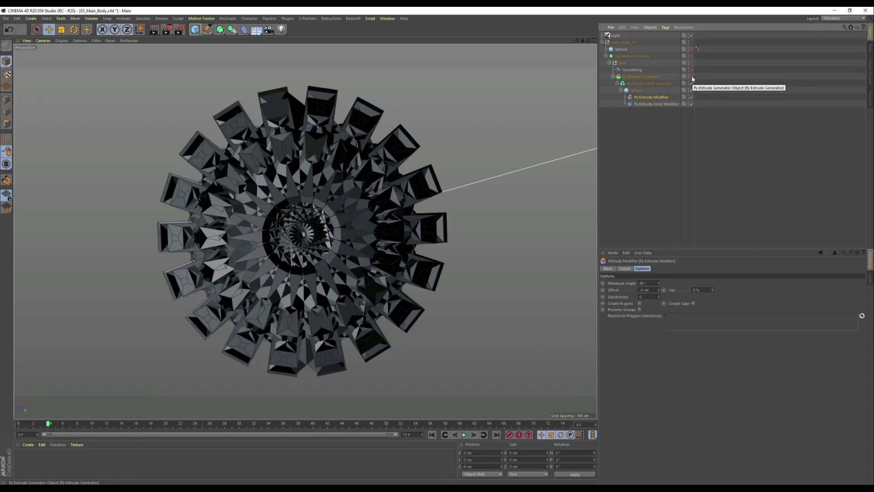
click(692, 77)
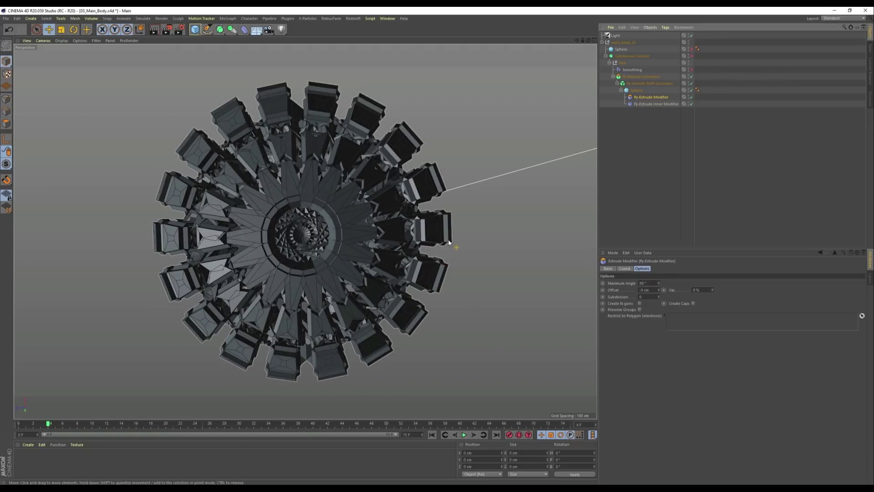
mouse_move(448, 243)
alt+mouse_down()
mouse_move(391, 308)
mouse_move(405, 247)
mouse_move(457, 158)
alt+mouse_up()
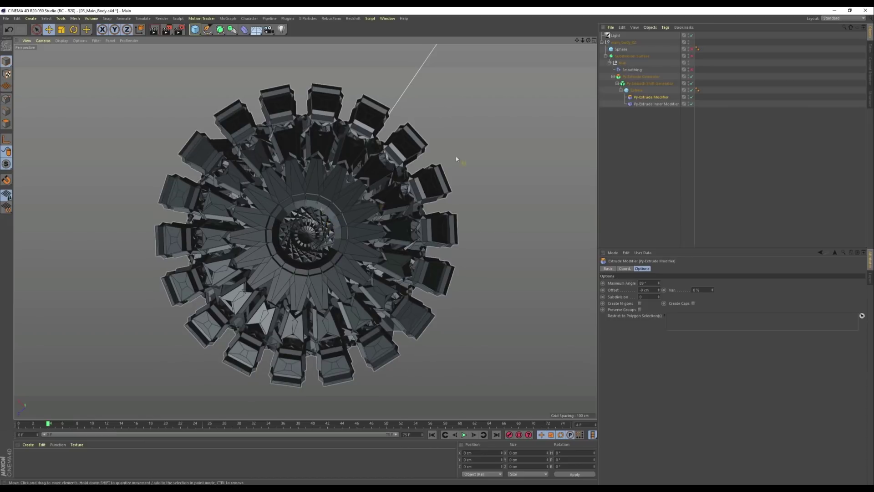
Enable the Smoothing deformer and the Subdivision Surface on the main body, and show the Smoothing object properties
click(690, 70)
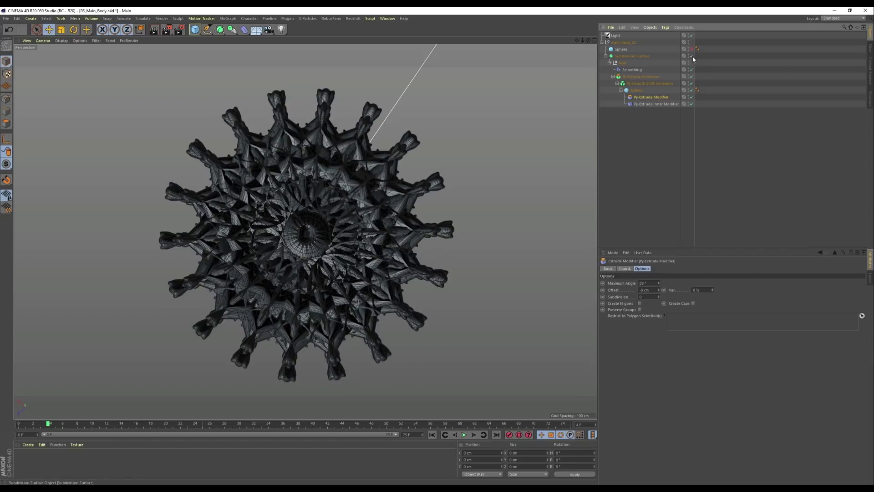
click(634, 71)
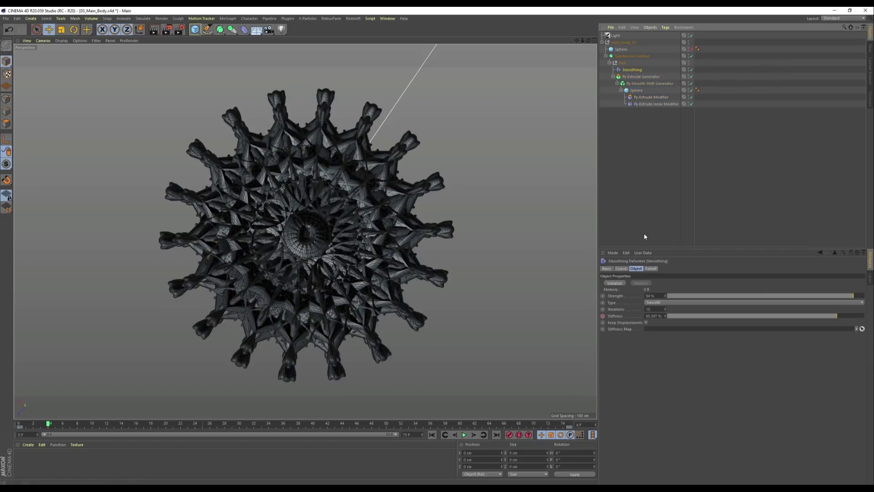
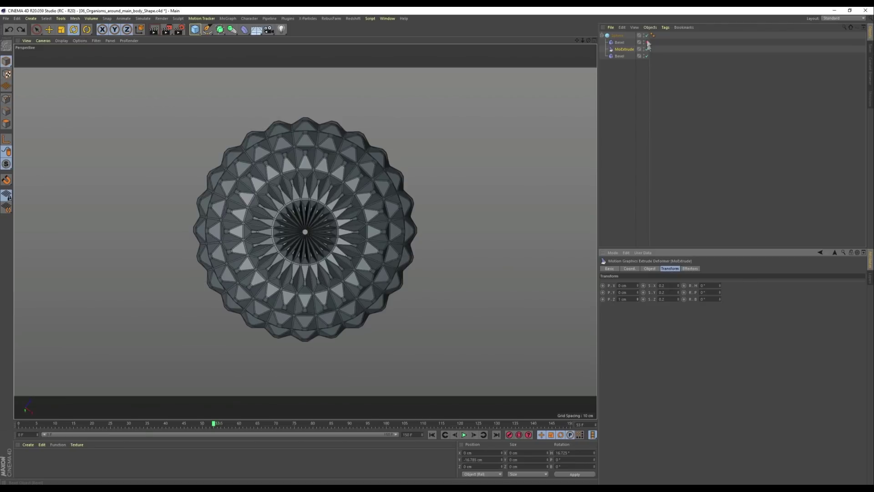
Enable the Bevel deformer listed above the MoExtrude on the small organism's sphere, and select it to show its settings
click(647, 42)
click(647, 41)
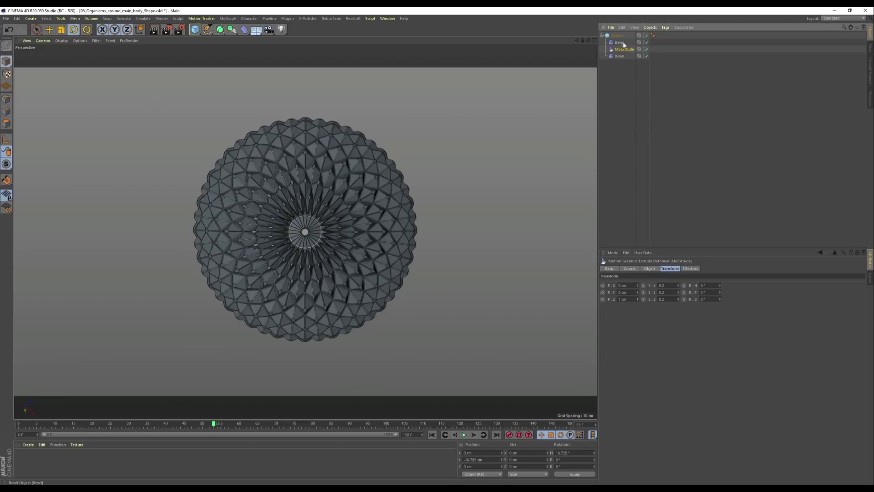
click(618, 42)
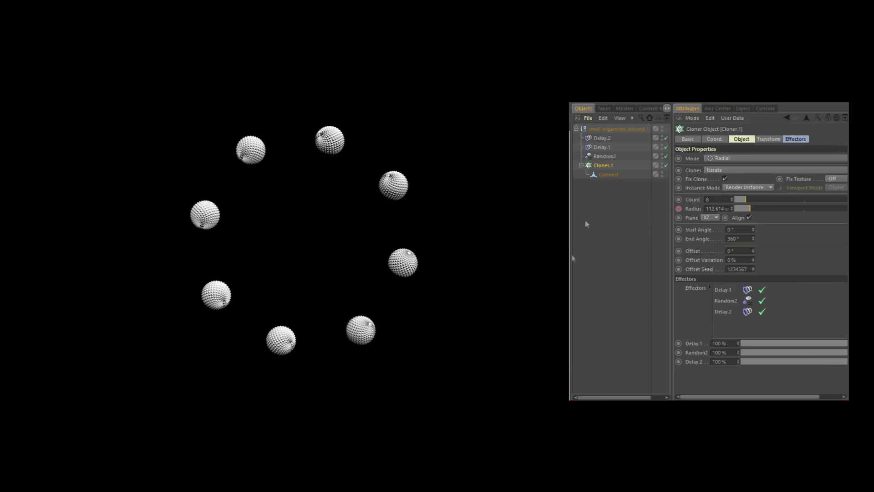
Show the parameter settings of the Random2 effector used by the radial cloner
click(603, 156)
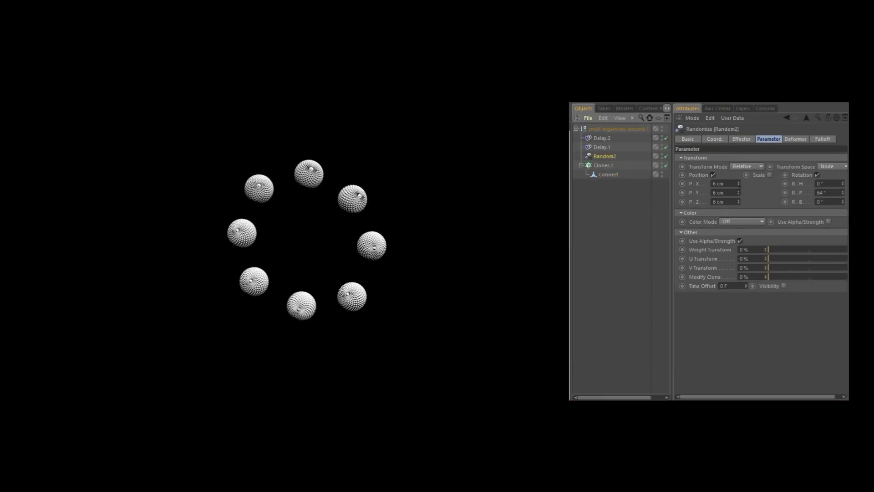
Show the effector settings of the Random2 effector
click(736, 141)
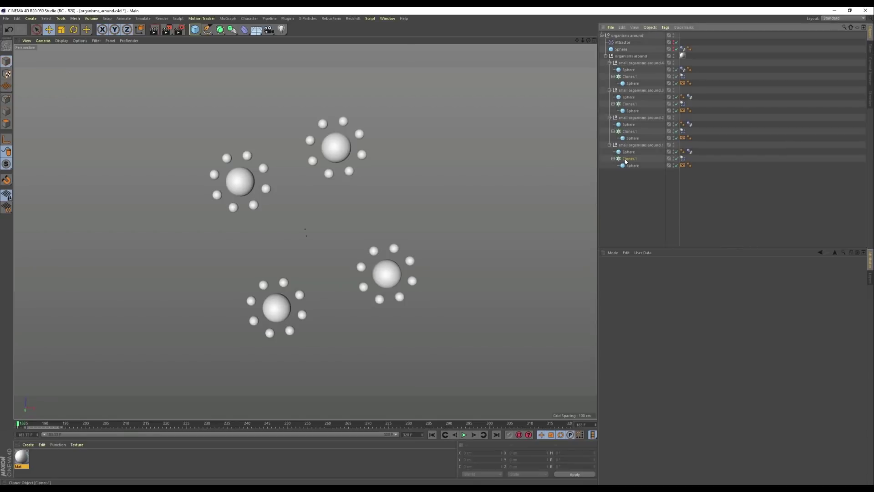
Identify the ring cloner and the central sphere that make up the small organisms around.1 group
click(628, 159)
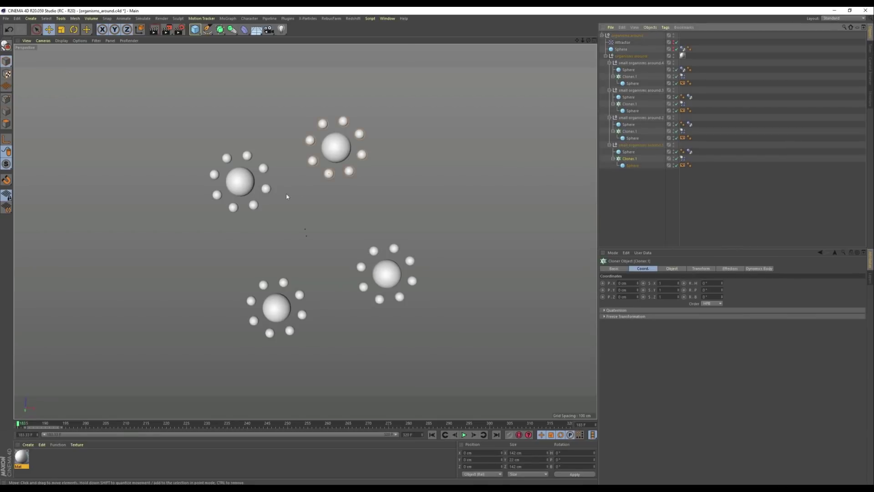
click(634, 153)
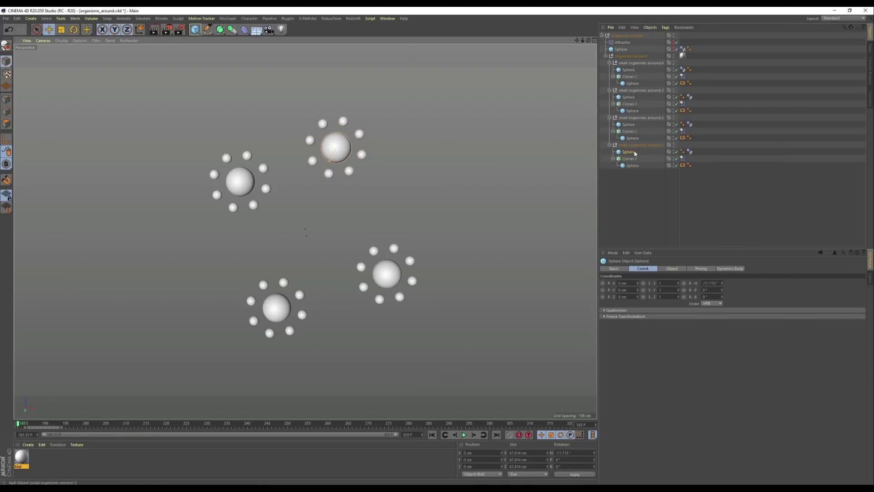
click(629, 159)
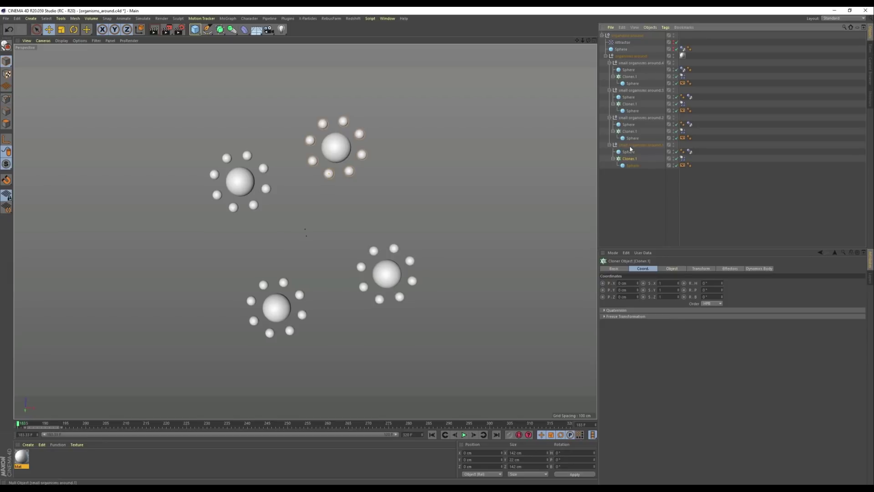
Isolate the small organisms around.1 group in the viewport and scrub its animation to about frame 285 and back to the start
click(636, 145)
drag(6, 165, 45, 199)
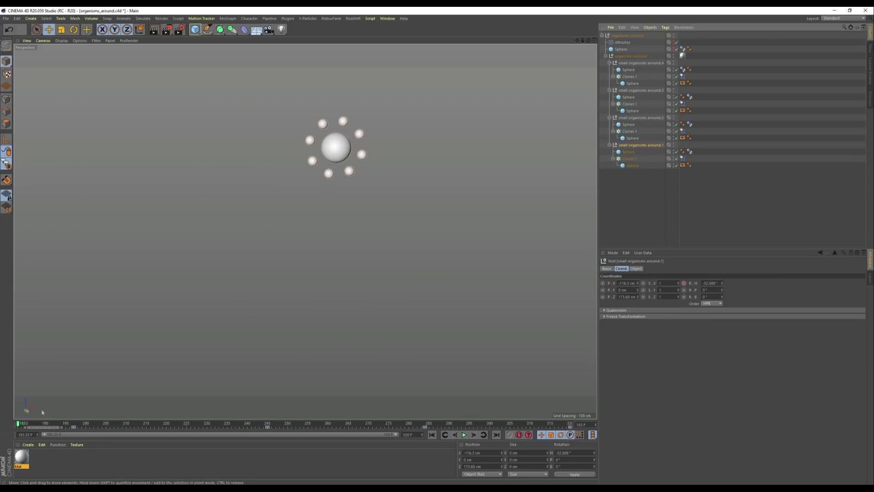
drag(19, 424, 431, 435)
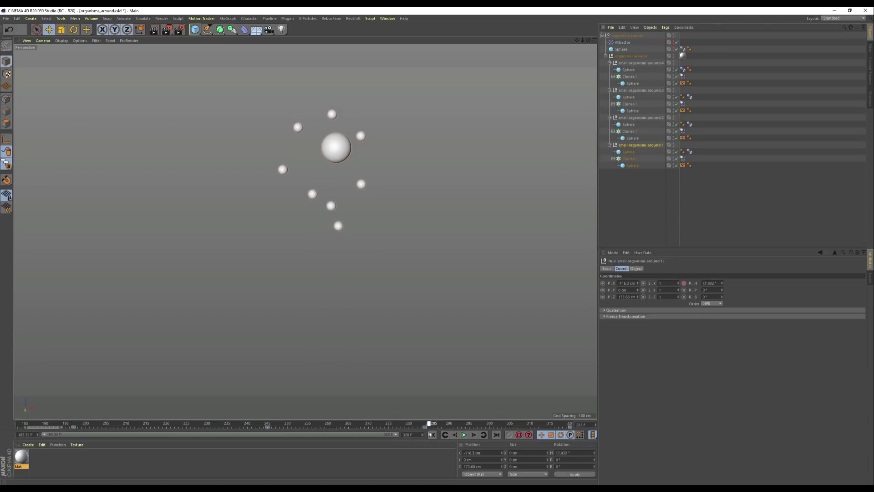
drag(48, 427, 18, 427)
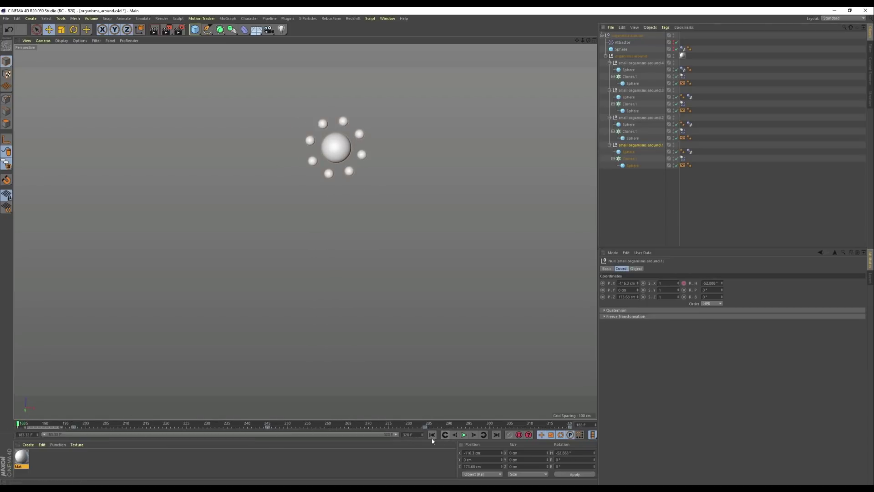
Show the Dynamics Body settings of the isolated group's cloner and of its central sphere
click(683, 159)
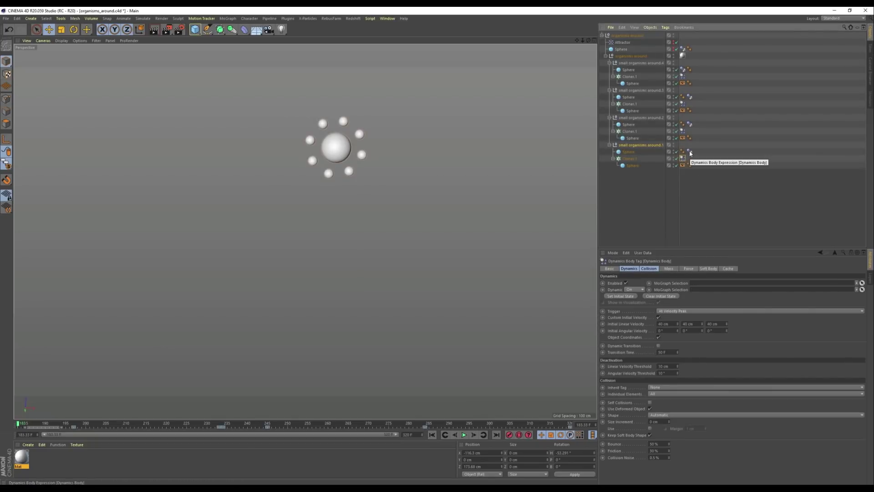
click(690, 152)
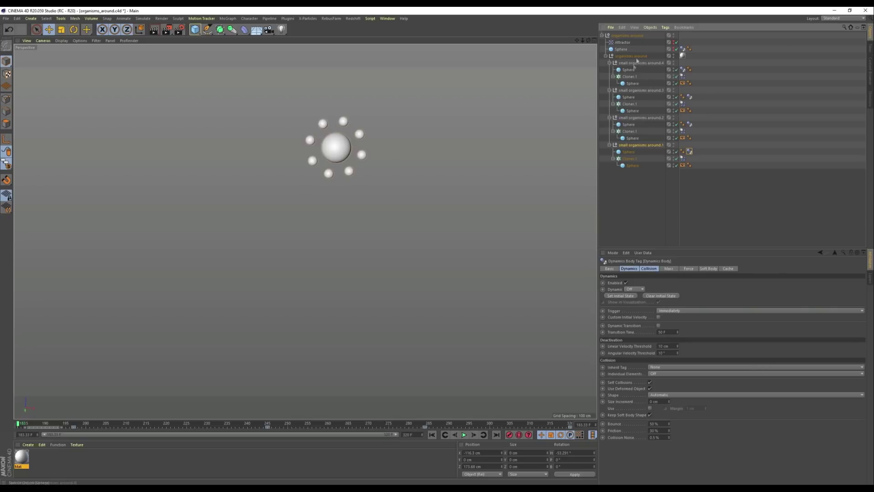
Show the large middle sphere together with all organisms by ending the isolation, and display its Dynamics Body settings
click(675, 52)
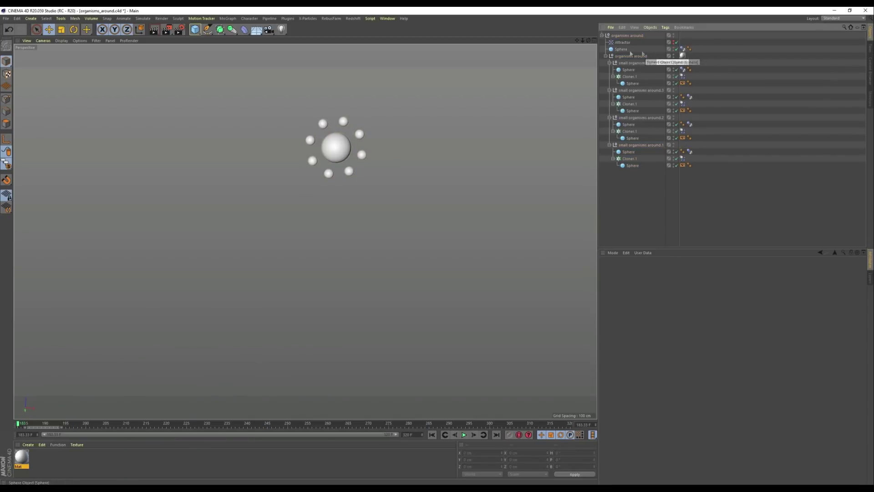
drag(6, 168, 20, 173)
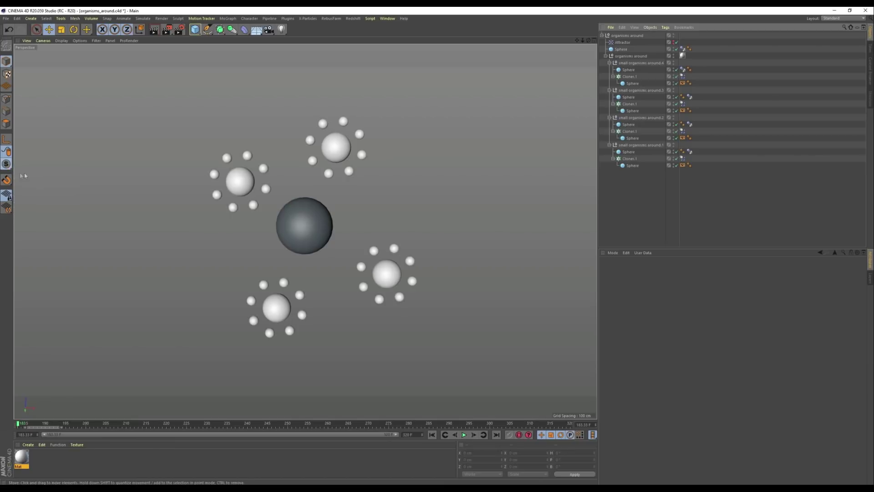
click(318, 223)
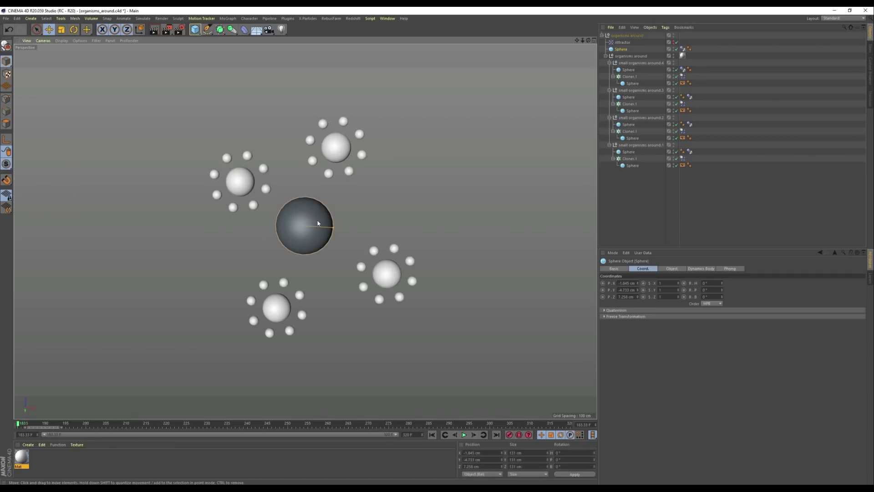
click(683, 48)
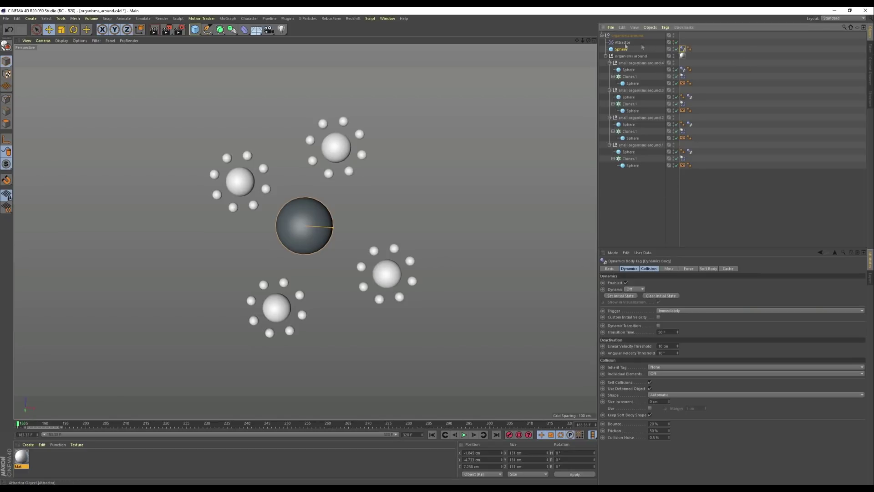
Select the Attractor and a group's cloned sphere, and preview the dynamics by scrubbing to about frame 223 and playing the animation
click(618, 43)
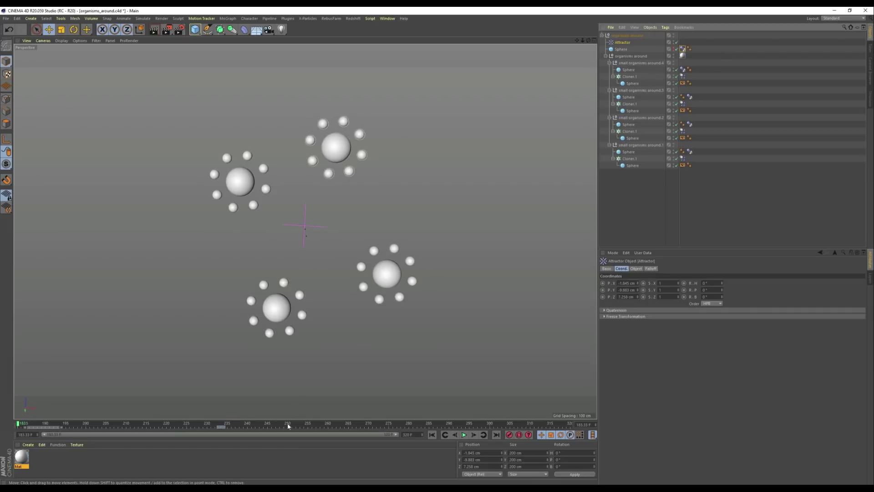
click(632, 83)
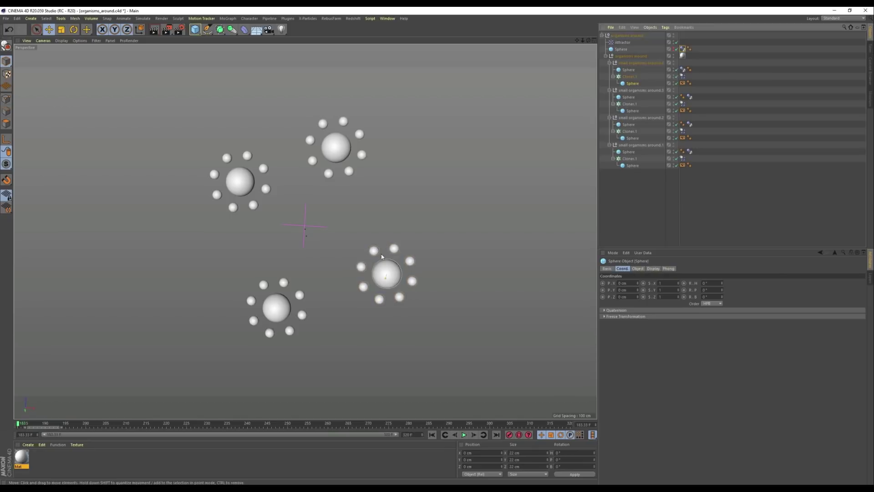
click(39, 424)
drag(38, 425, 178, 434)
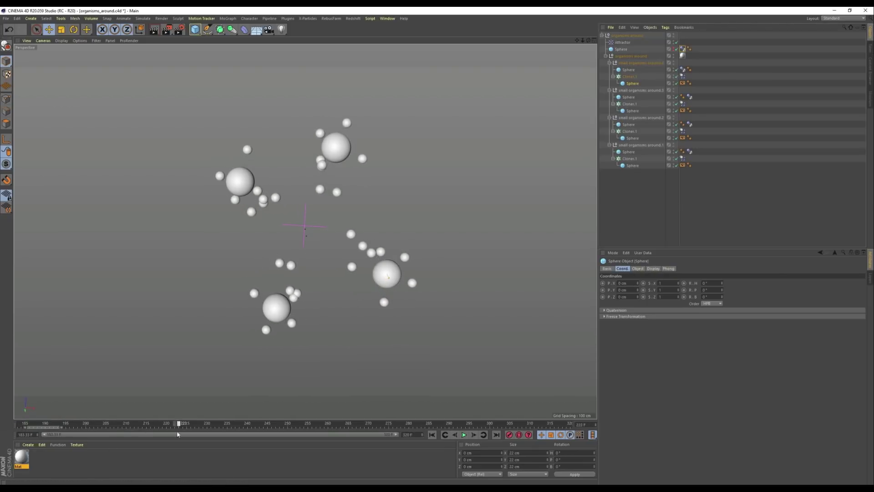
click(465, 435)
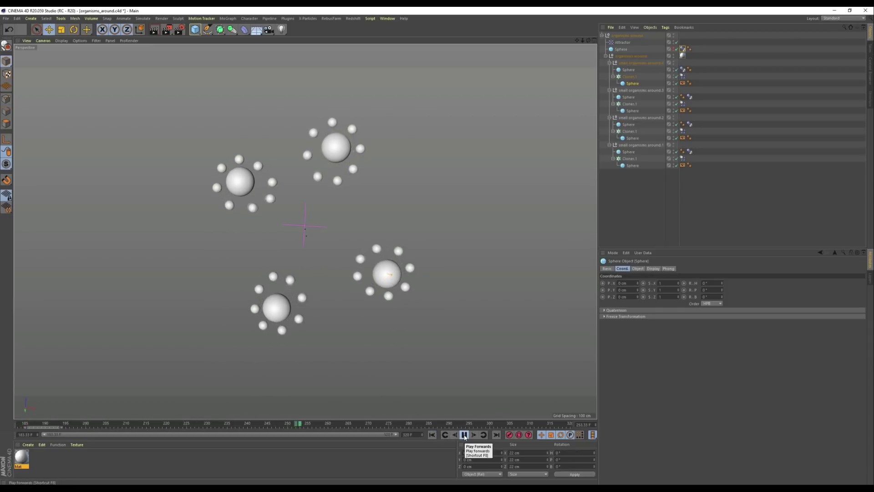
click(465, 435)
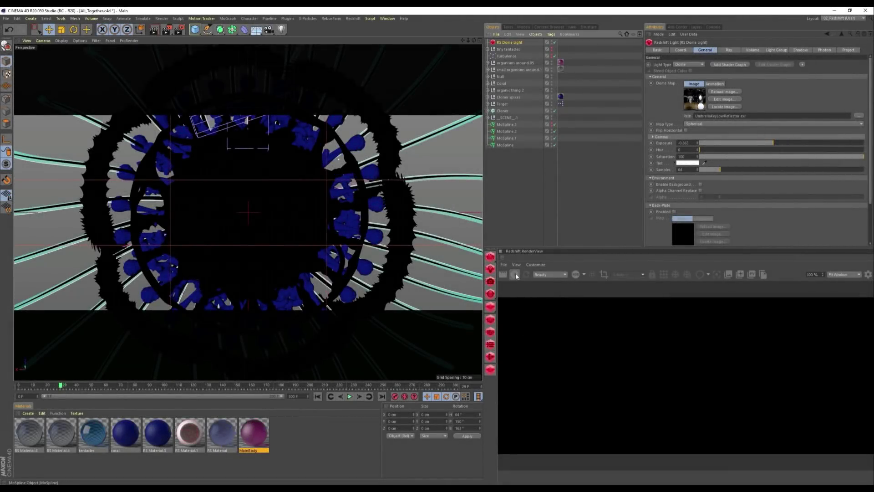
Start the interactive Redshift render and examine the tentacles material's base properties, including its sub-surface settings, in an enlarged shader graph
click(516, 275)
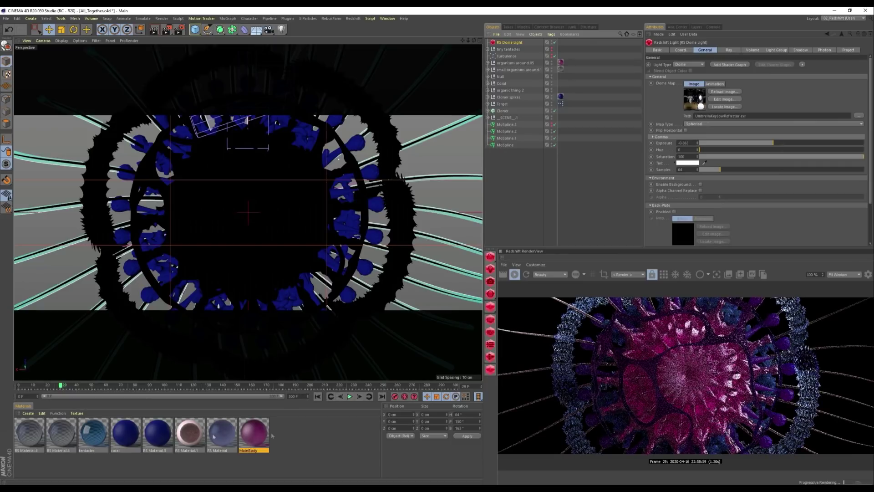
double_click(94, 433)
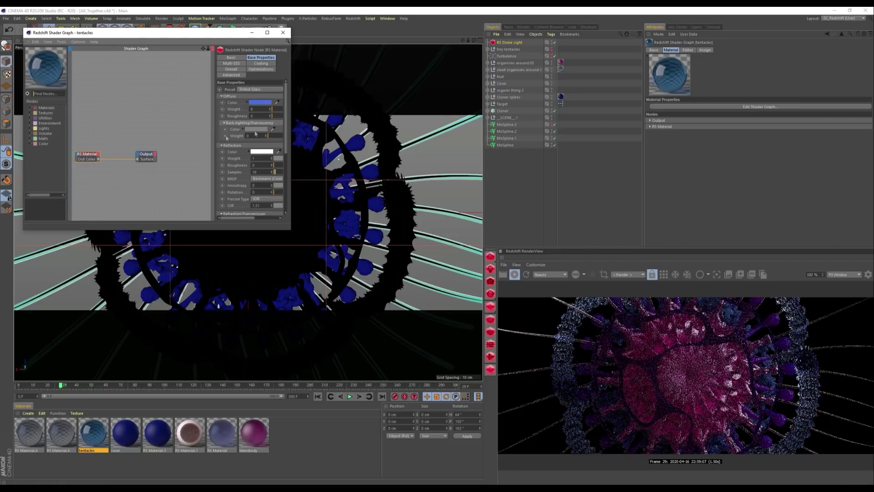
scroll(246, 109, down, 3)
scroll(232, 97, up, 3)
drag(288, 99, 420, 179)
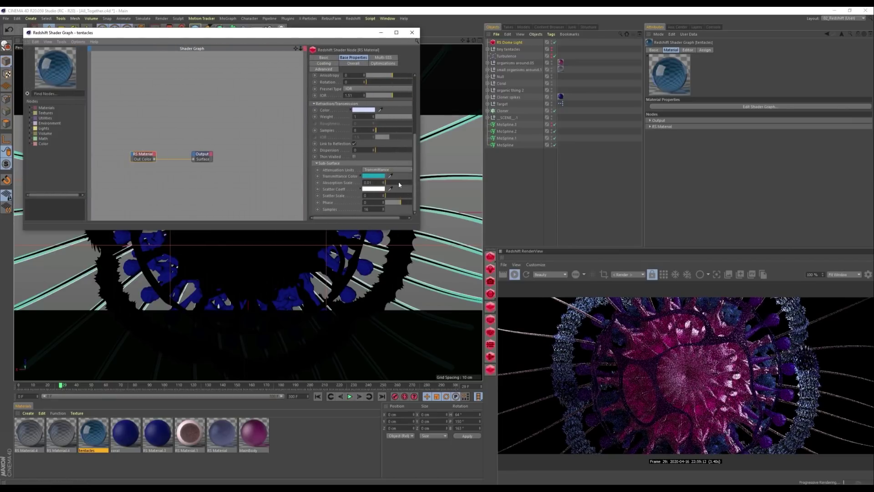
Examine the MainBody material's RS Fresnel, RS Ramp, RS Noise and RS Material nodes in its shader graph
click(258, 435)
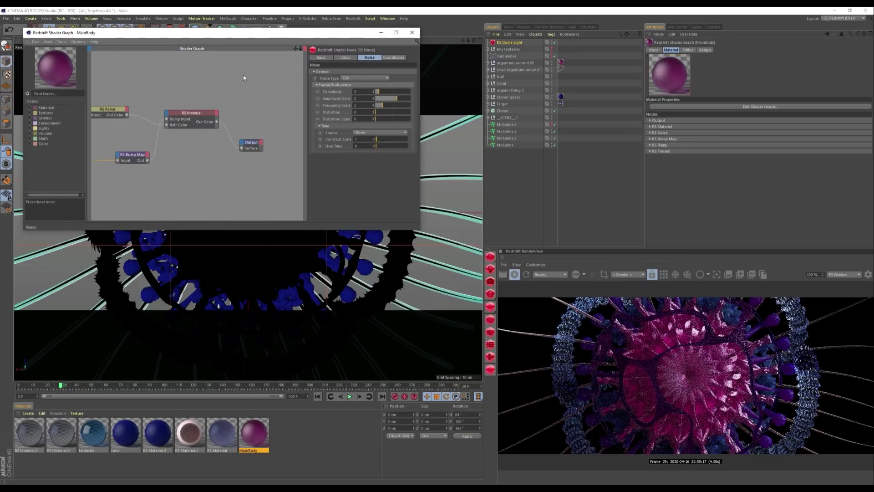
click(124, 111)
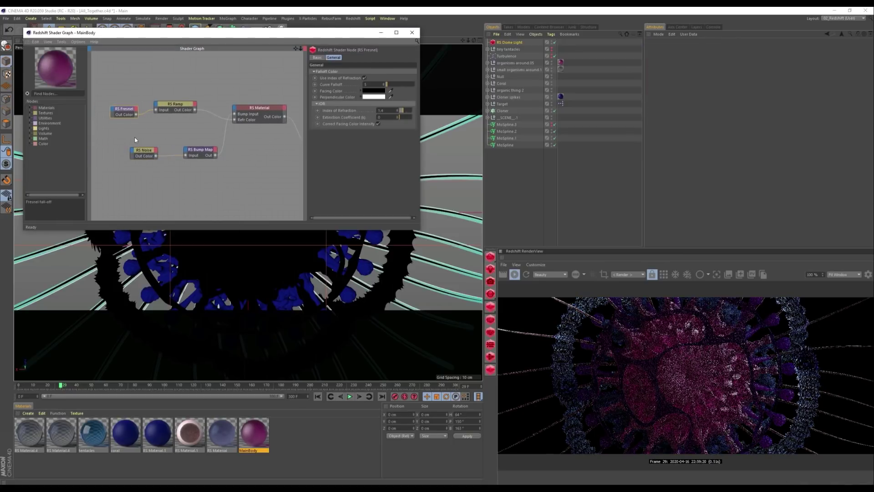
click(175, 105)
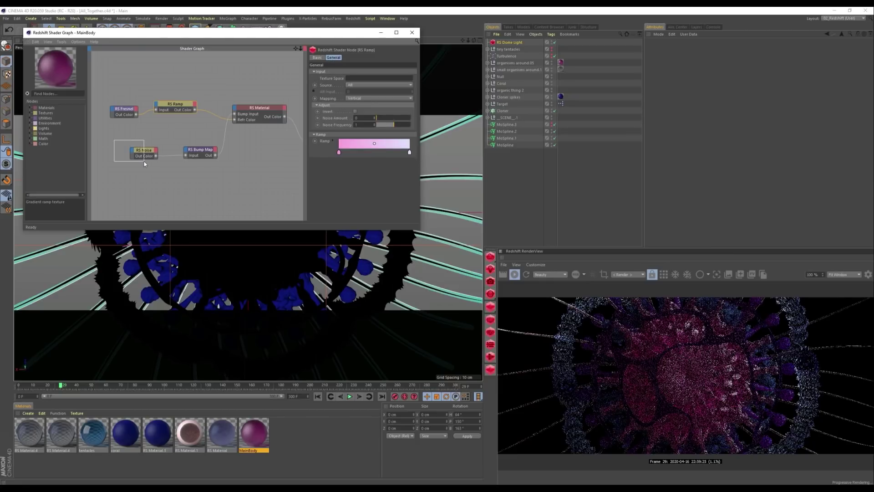
drag(144, 161, 144, 162)
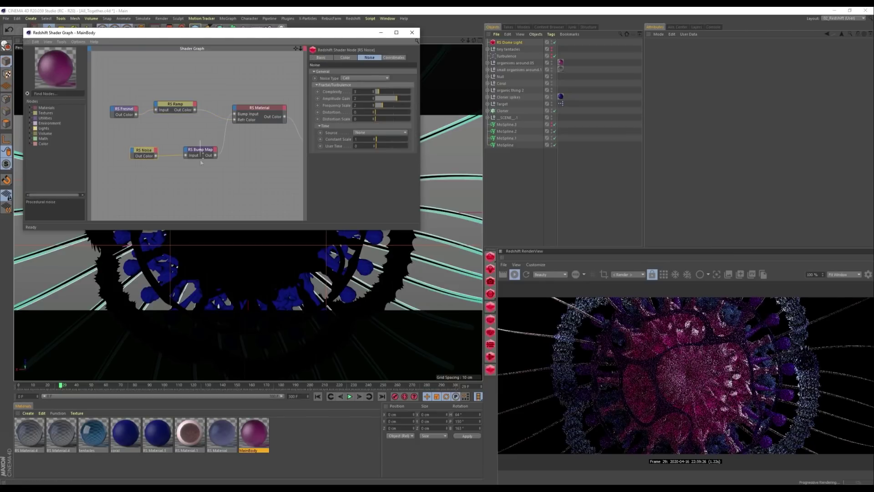
click(255, 120)
drag(415, 140, 419, 163)
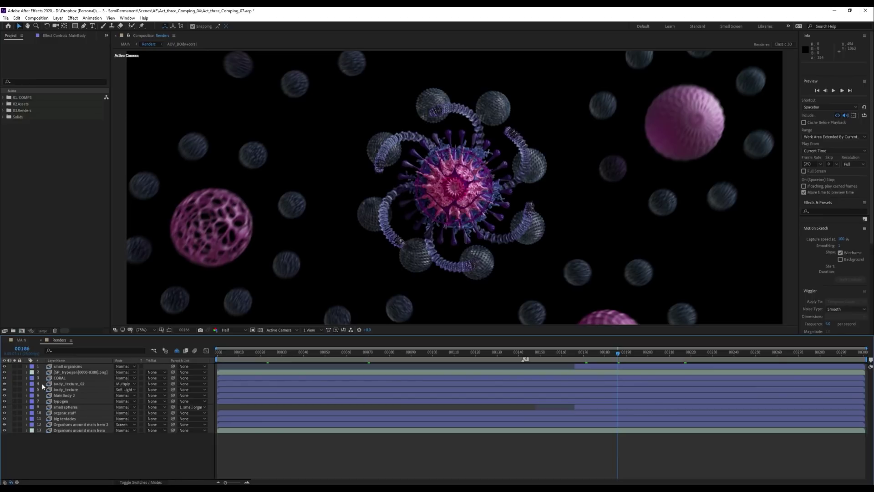
In After Effects' Renders composition, solo in turn big tentacles, organic stuff, MainBody 2, the CORAL and body texture layers, and the typogeo layers
click(14, 418)
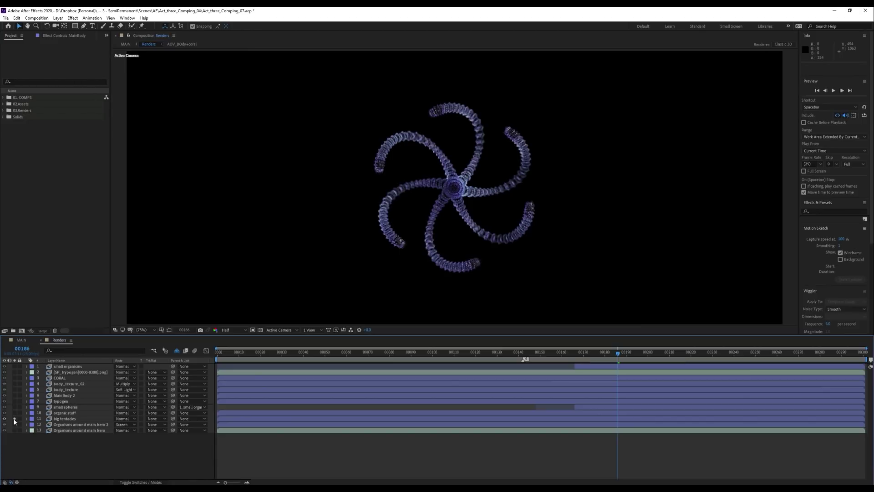
click(14, 412)
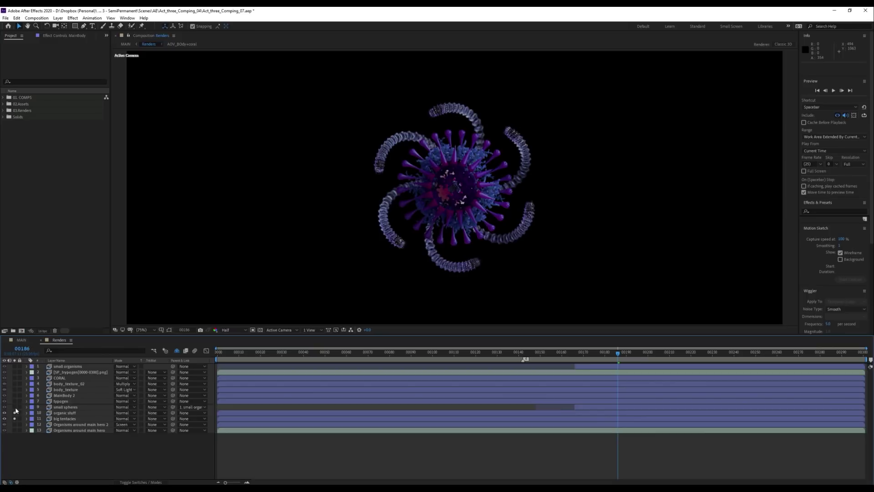
click(15, 396)
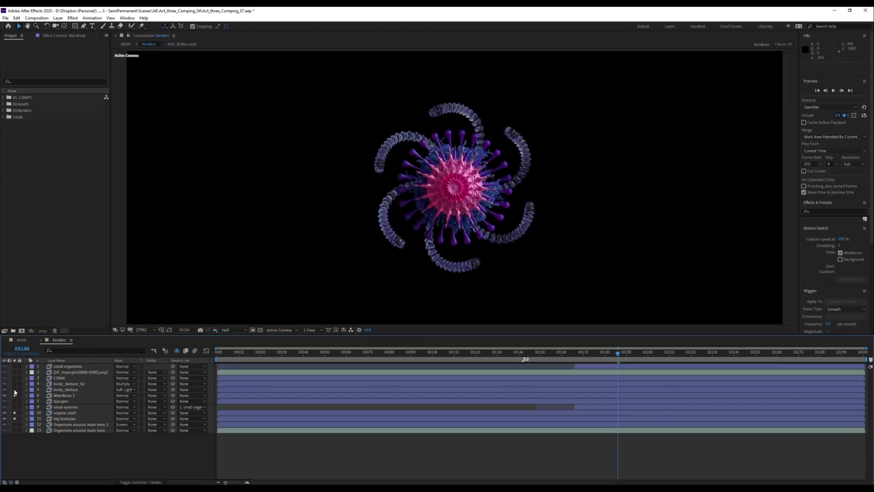
drag(14, 378, 15, 392)
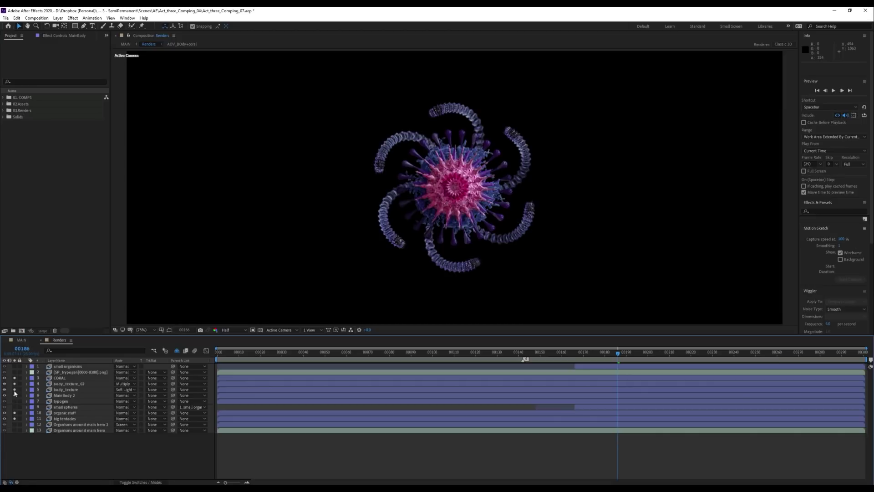
click(15, 372)
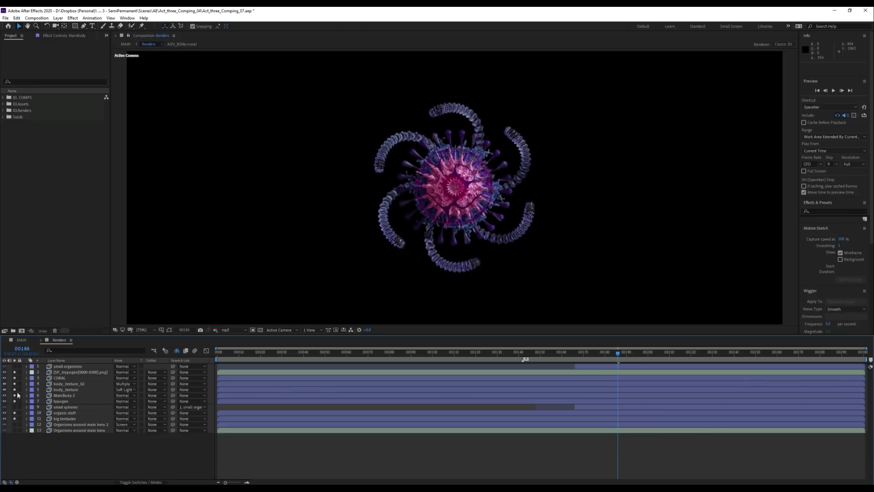
Add both Organisms around main hero layers, small spheres and small organisms to the soloed layers
click(15, 424)
click(15, 430)
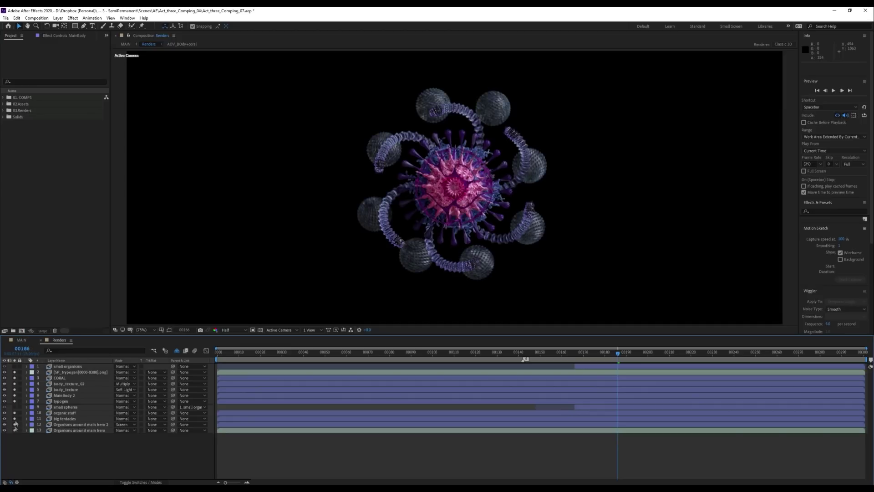
click(15, 407)
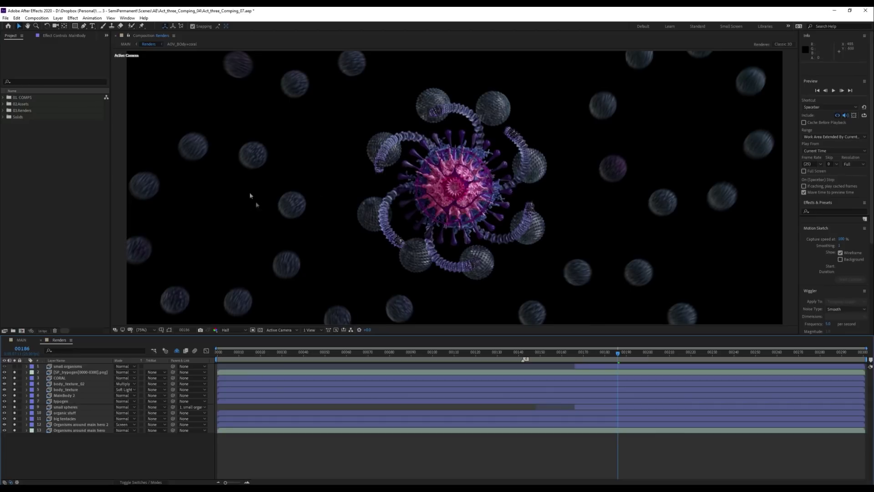
click(14, 366)
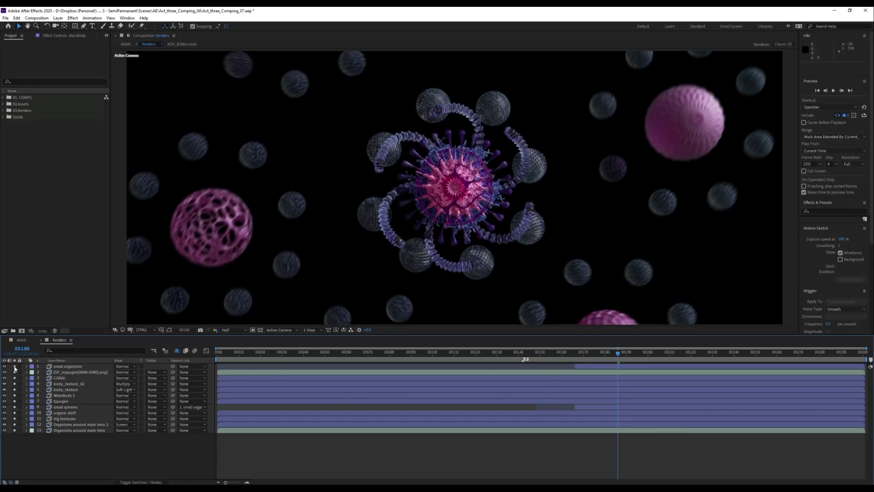
Turn off solo for all layers in the Renders composition and open the MAIN composition
drag(15, 366, 14, 434)
click(22, 340)
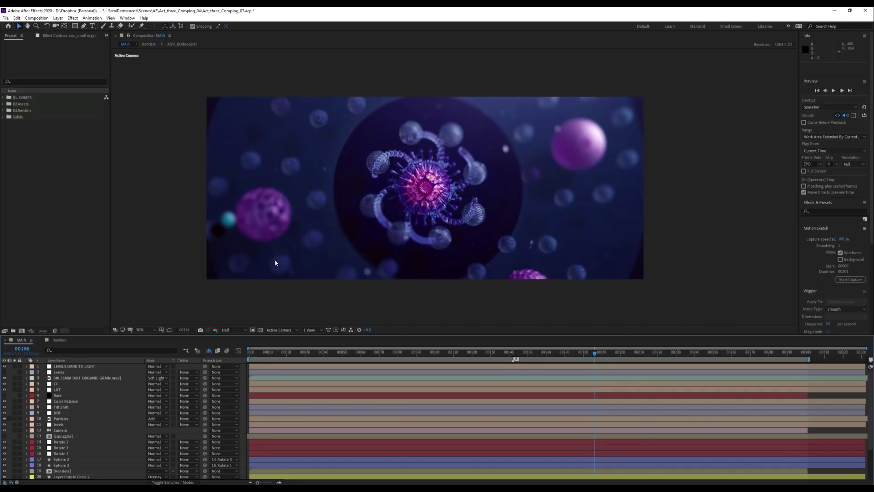
Solo Shape Layer 2, Black Solid 1, Layer Purple Circle 2 and the Renders precomp in the MAIN composition
scroll(62, 457, down, 3)
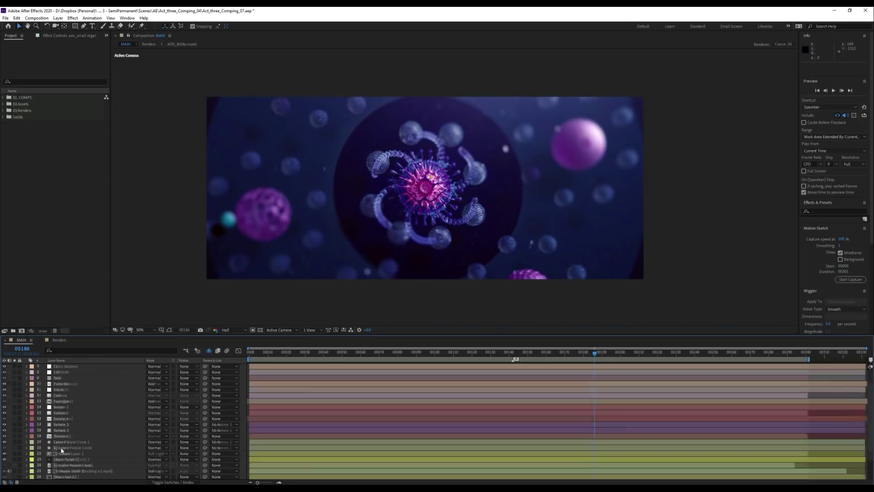
click(15, 447)
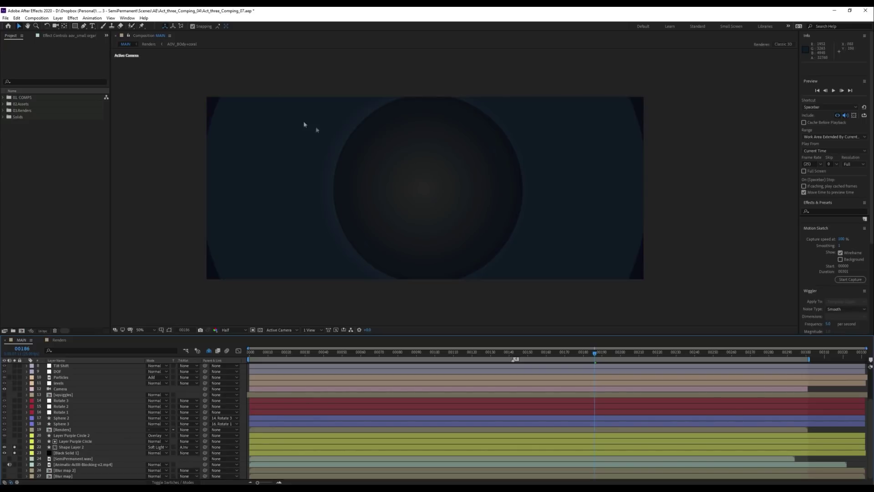
click(15, 436)
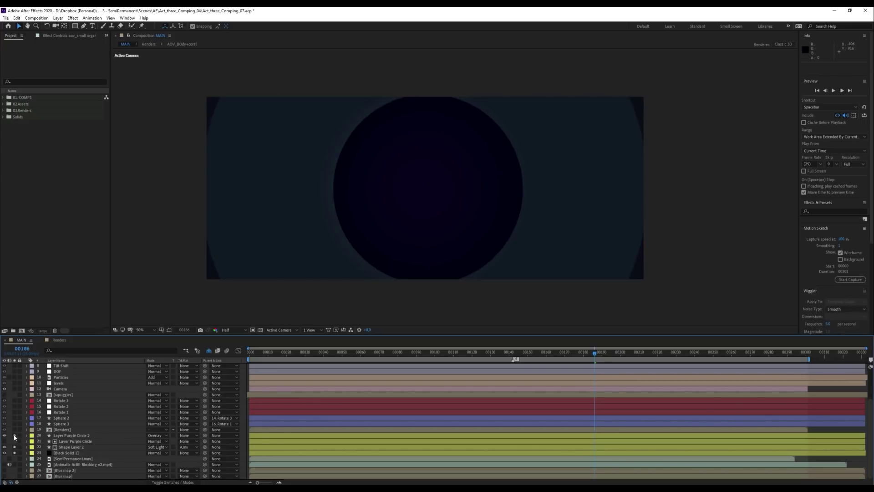
click(14, 430)
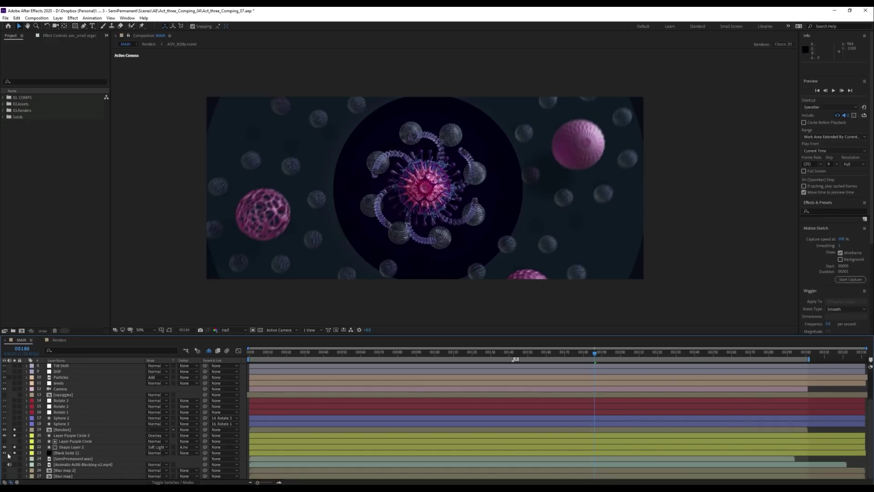
Add the three Rotate nulls, Camera, levels and Particles to the soloed layers, and view the Particles footage on its own
drag(15, 412, 16, 387)
click(15, 378)
click(54, 379)
double_click(54, 378)
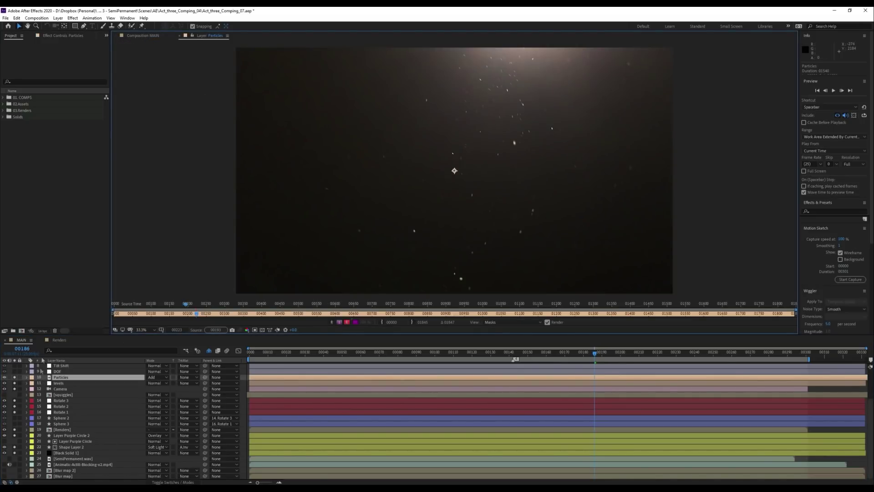
click(146, 36)
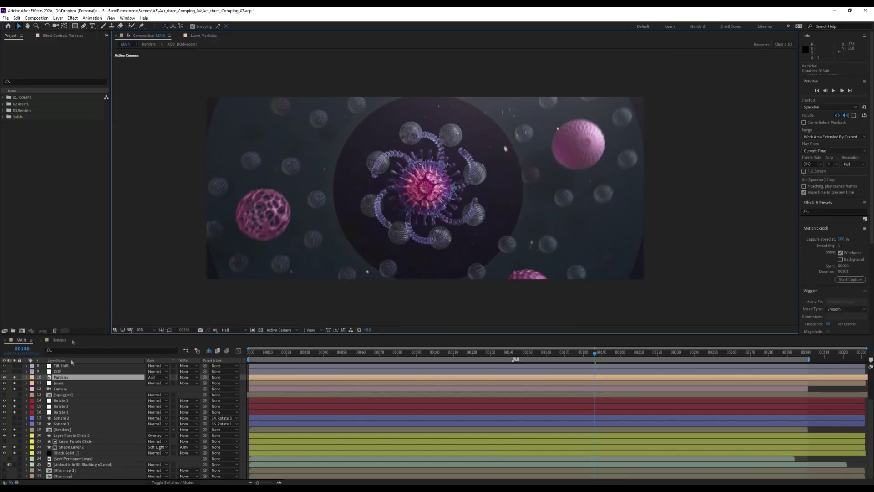
Solo the DOF, Tilt Shift and Color Balance layers as well, and show the Color Balance layer's effect settings
scroll(25, 412, up, 3)
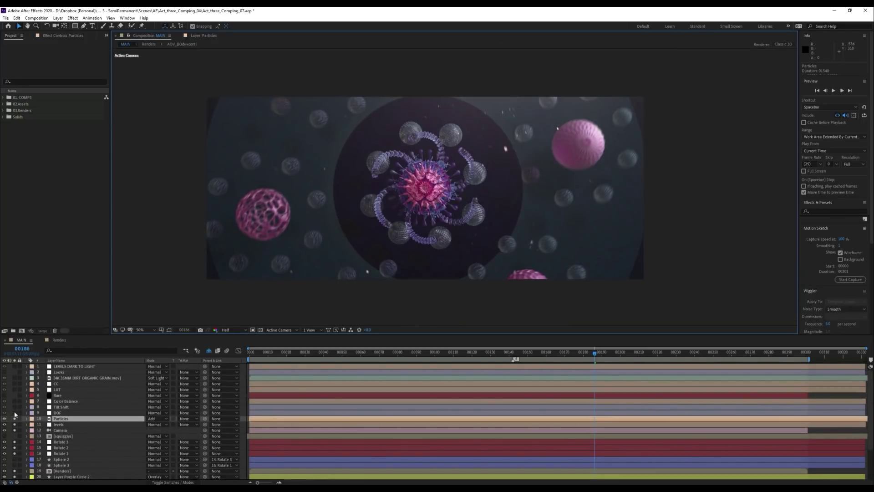
drag(14, 412, 14, 404)
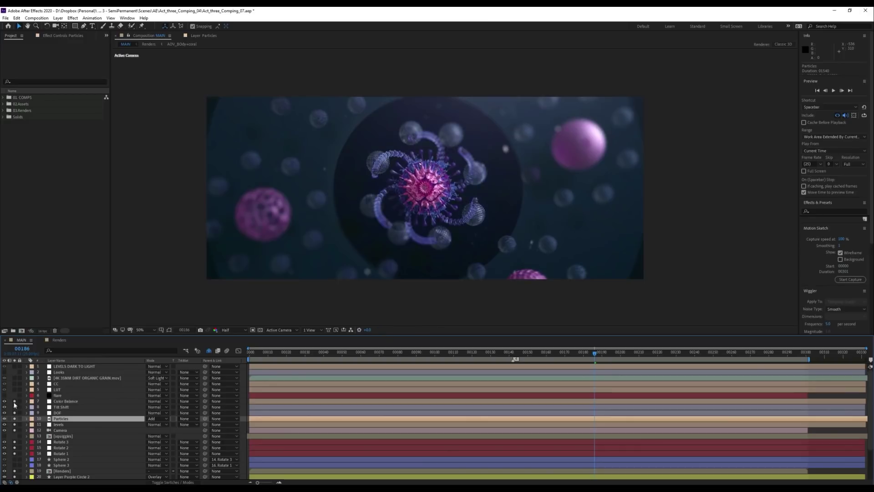
click(65, 401)
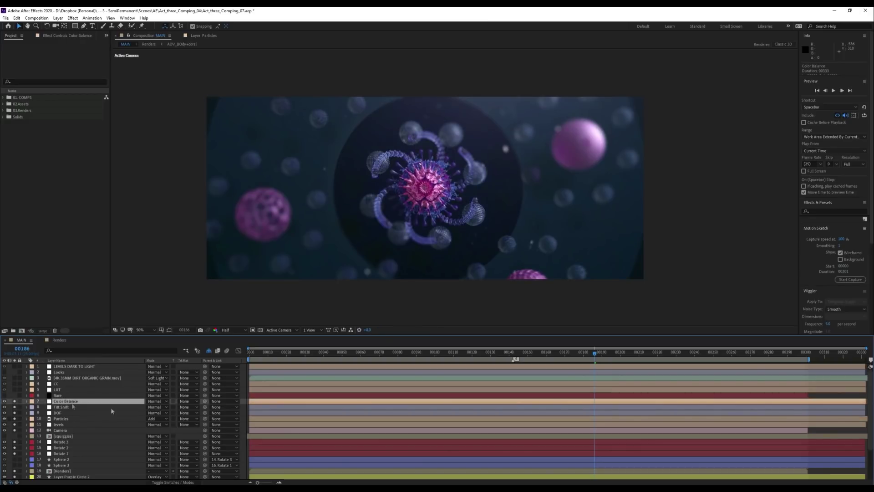
click(66, 36)
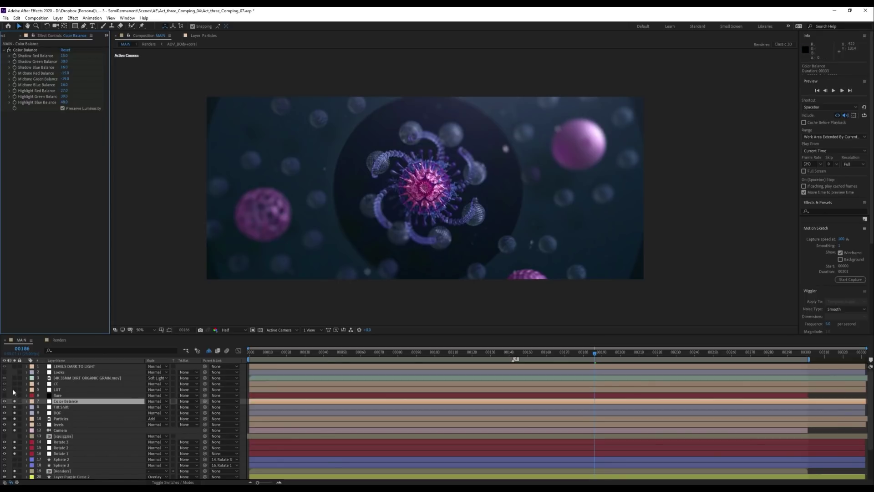
Solo the LUT, CC, organic grain and LEVELS DARK TO LIGHT layers, and compare frame 63 between the MAIN and Renders compositions
drag(13, 389, 13, 366)
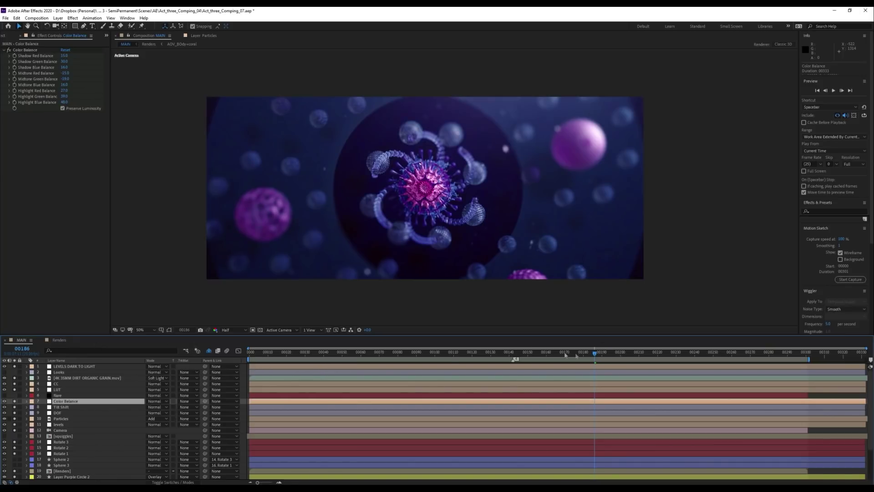
click(367, 353)
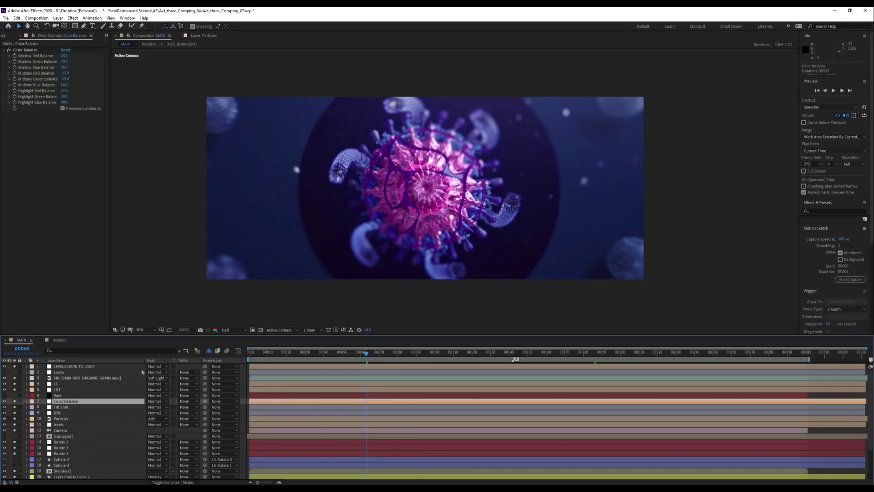
click(59, 340)
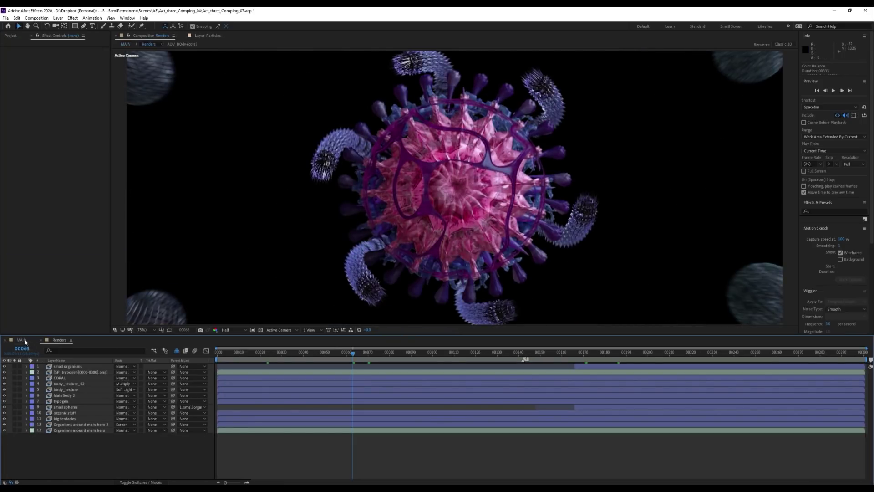
click(25, 341)
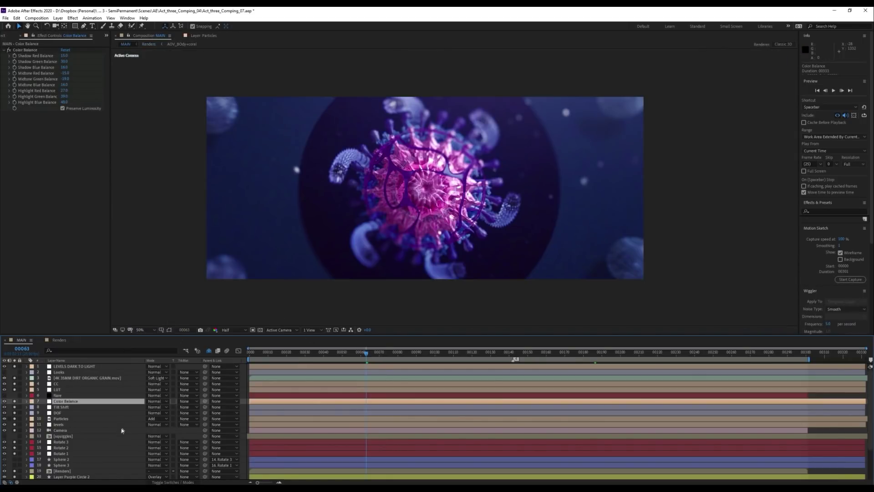
Point out the Sphere layers in MAIN, and select Rotate 3, Rotate 2, Rotate 1 and the Camera layer in turn
scroll(119, 435, down, 3)
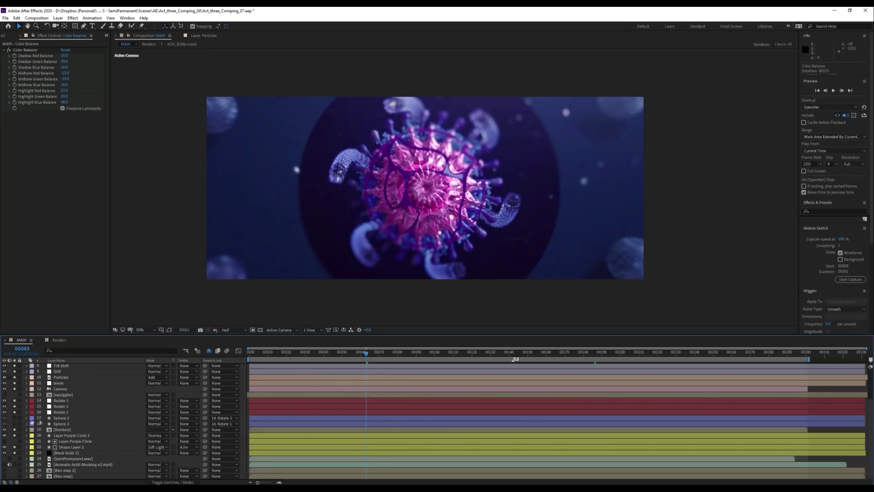
drag(15, 418, 15, 424)
click(64, 400)
click(63, 407)
click(62, 412)
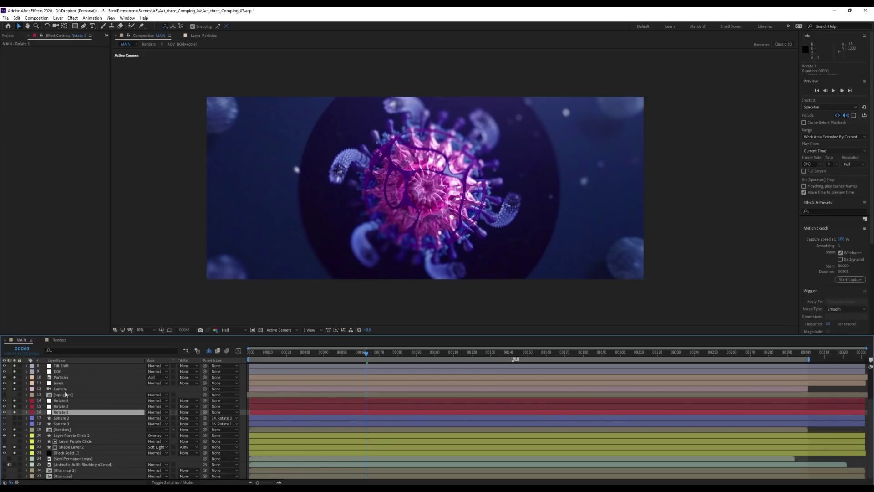
click(55, 389)
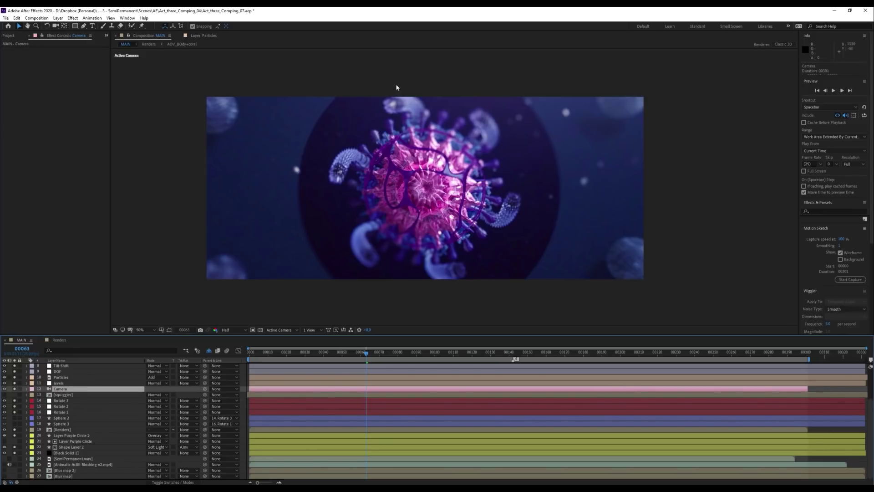